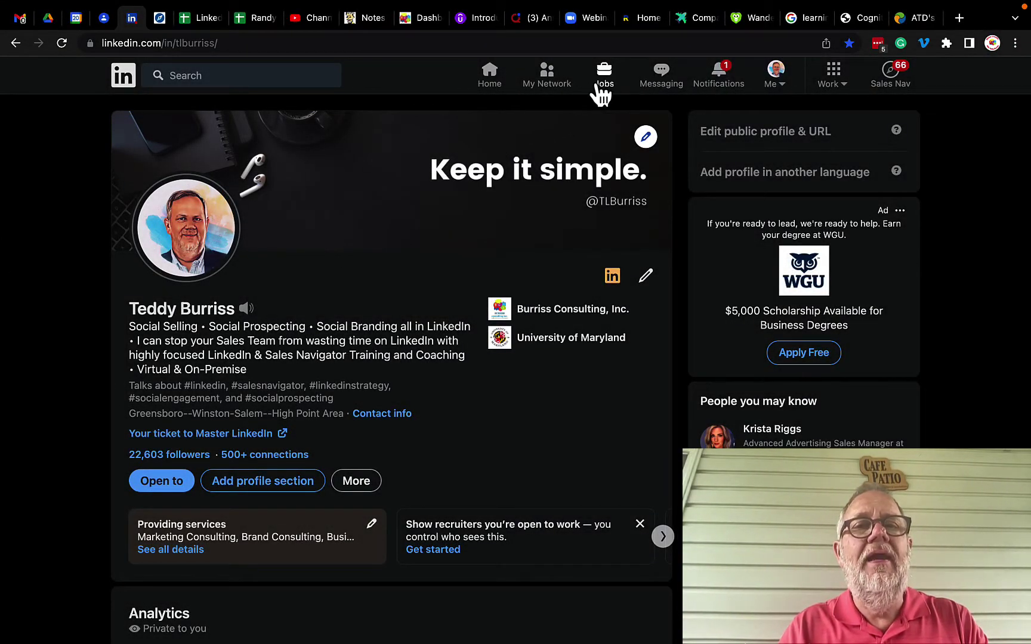
- Search LinkedIn for 'Painter' and narrow the results to Jobs
click(195, 76)
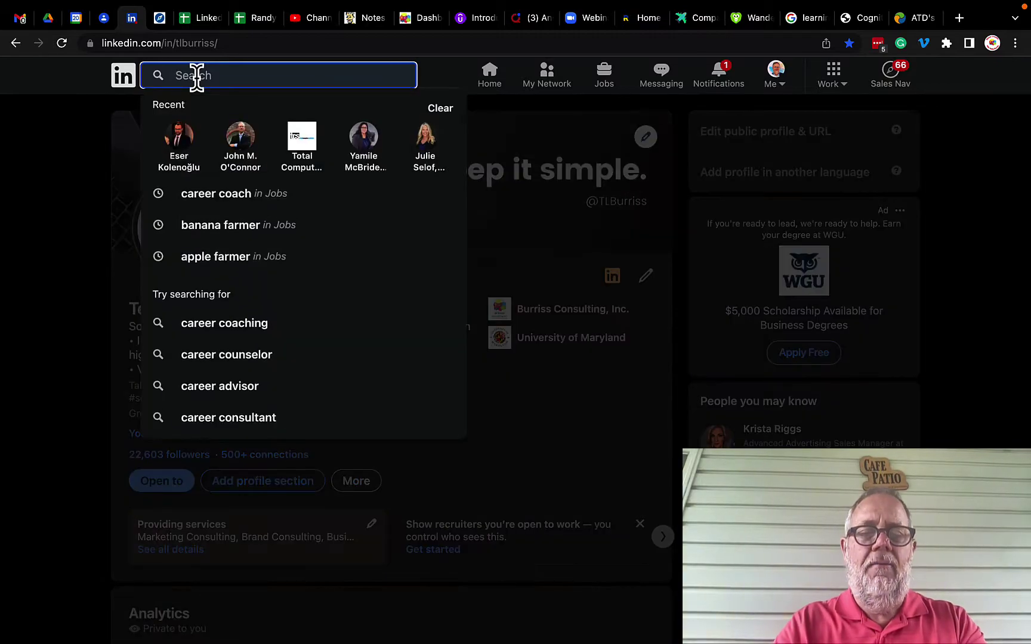
text(Painter)
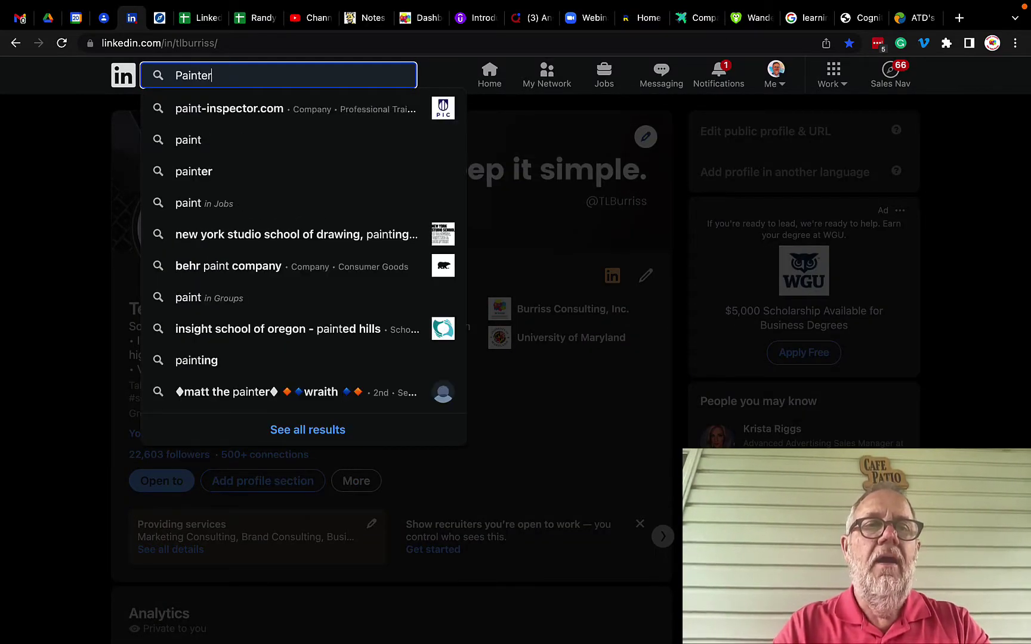
key(Return)
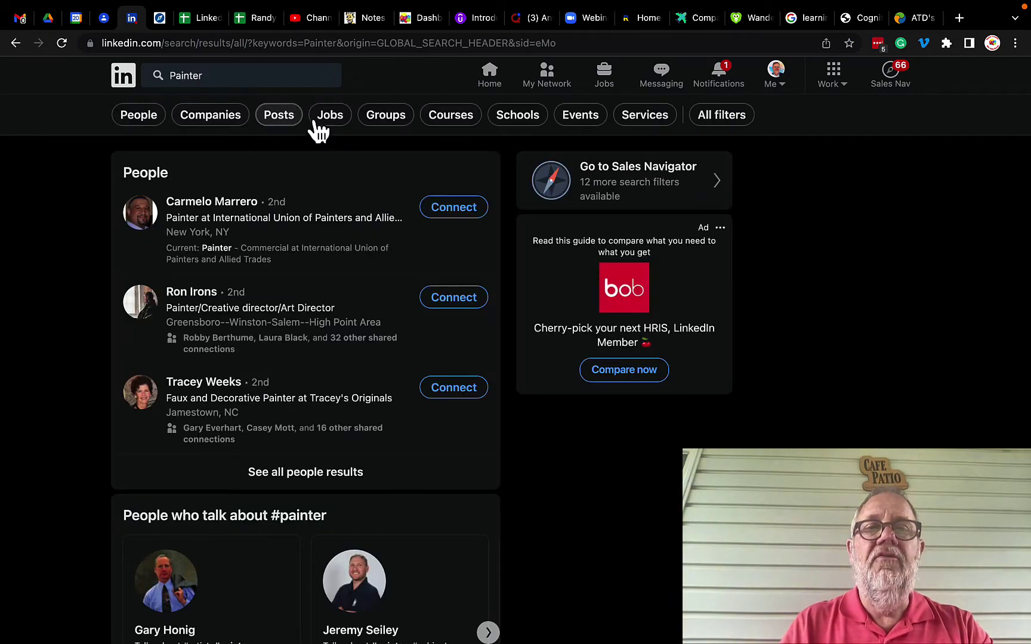
click(327, 117)
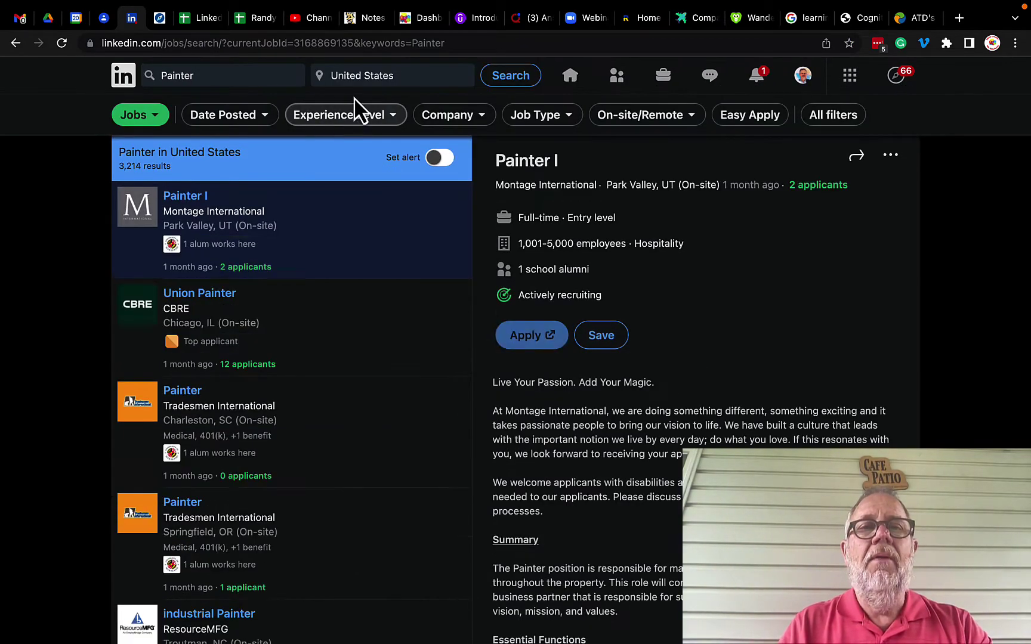
- Change the job search location to North Carolina, United States
click(364, 79)
triple_click(366, 79)
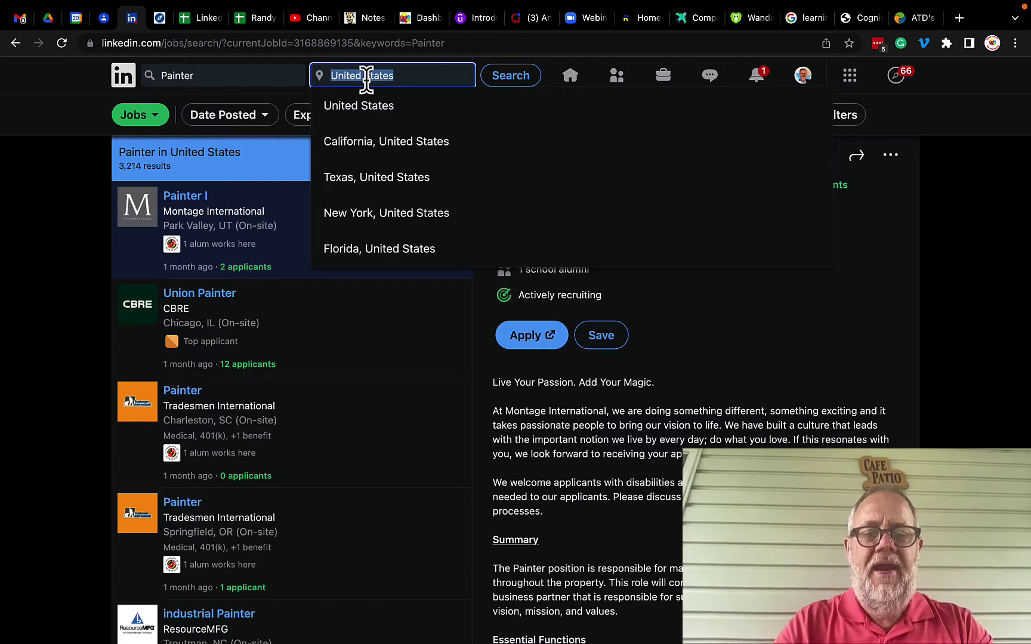
text(North Carolina)
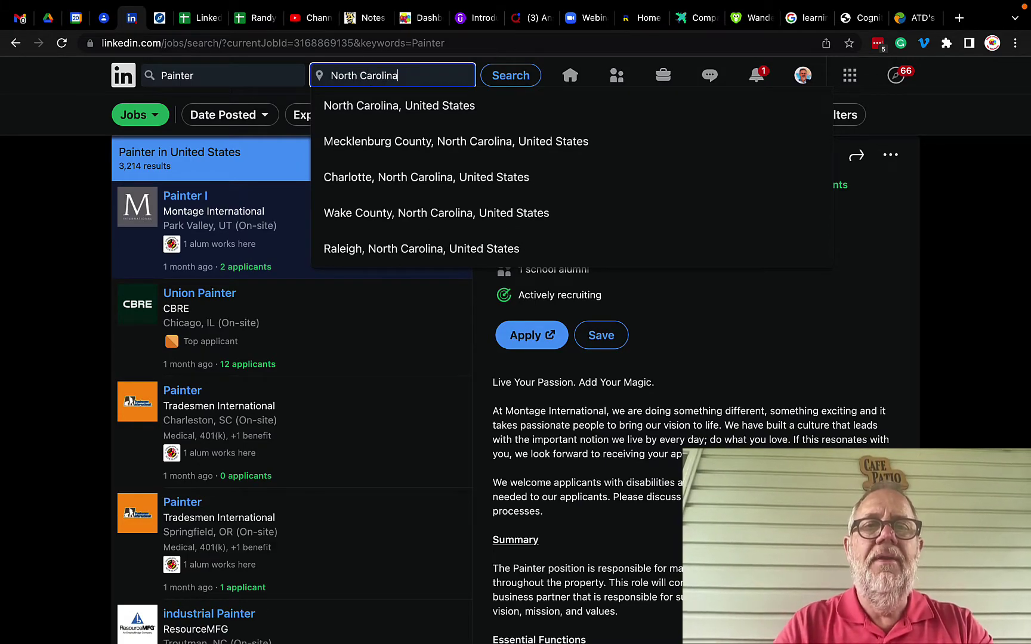
key(Down)
key(Return)
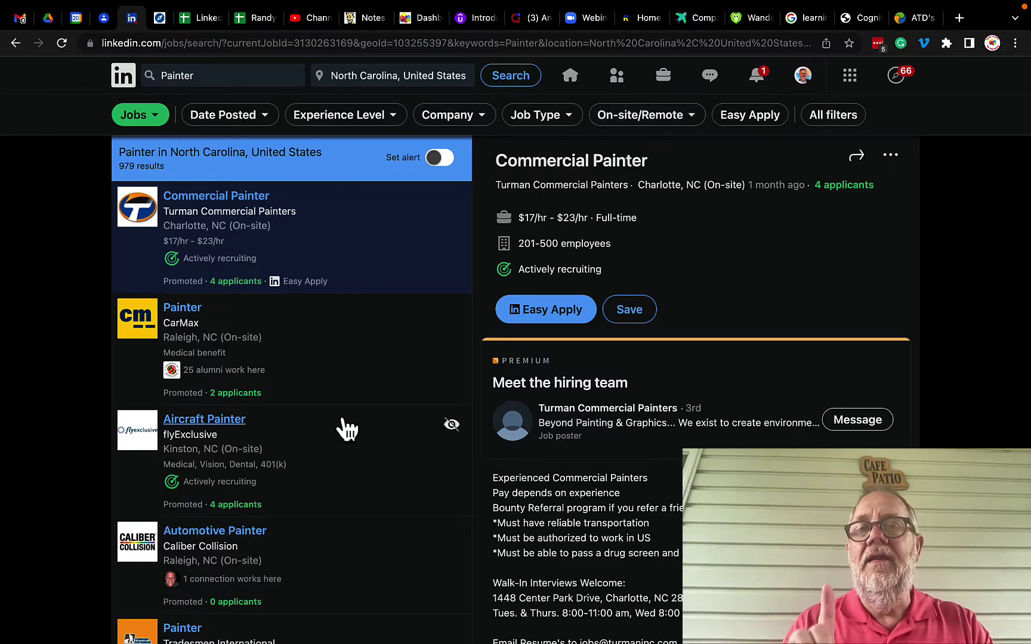
scroll(347, 429, down, 15)
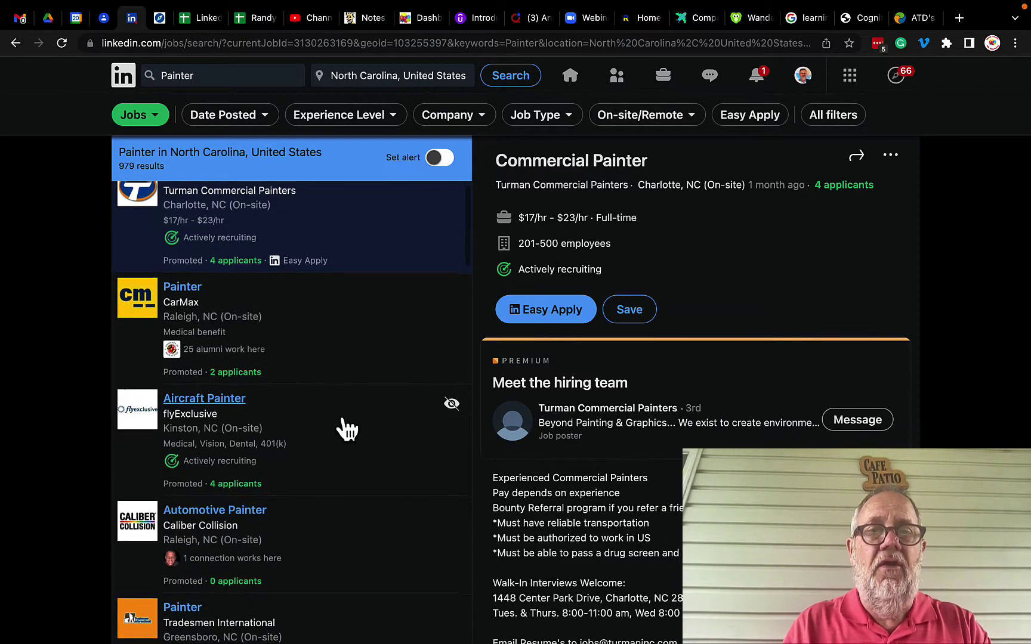
scroll(348, 428, down, 10)
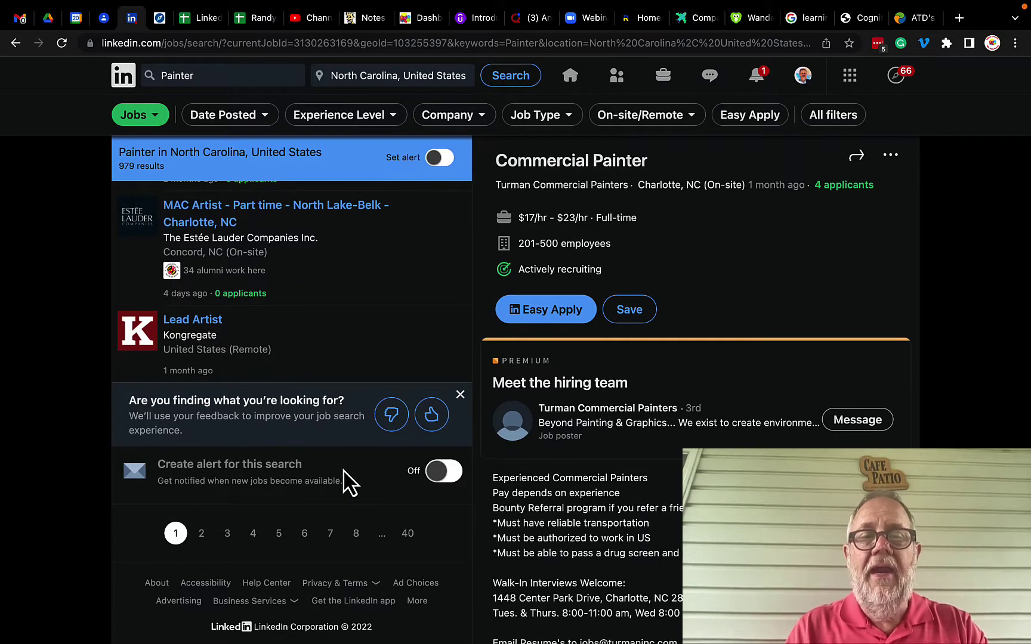
scroll(366, 409, up, 20)
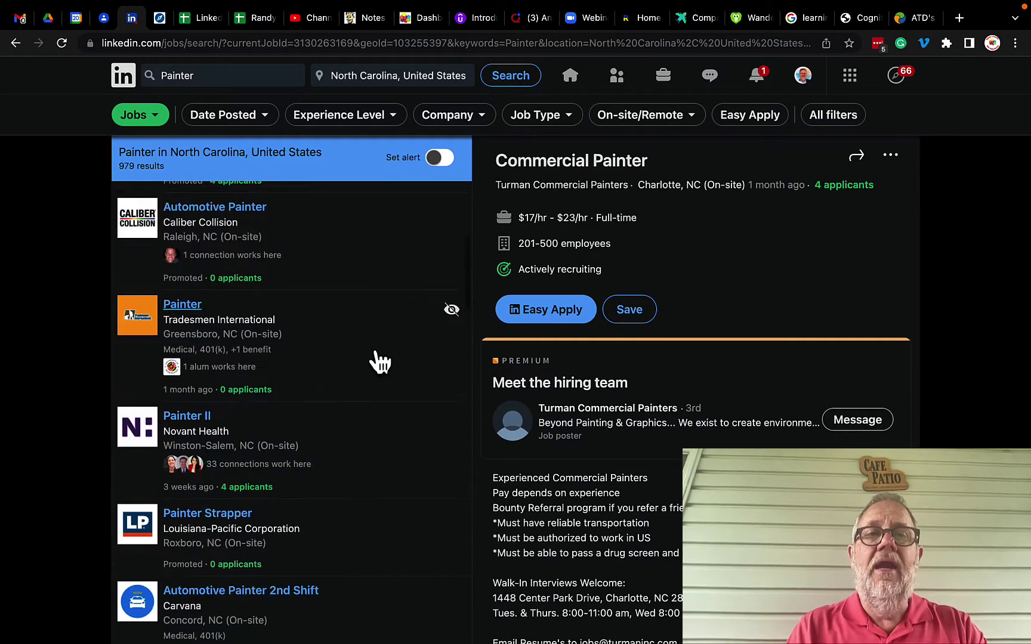
- Filter the Painter jobs to those posted in the Past week
click(260, 119)
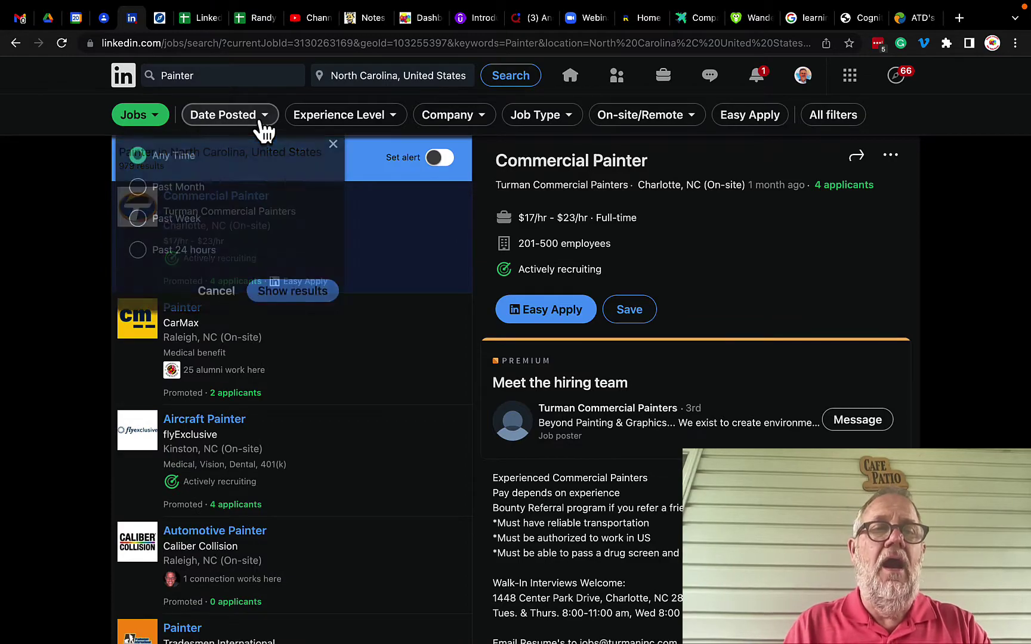
click(139, 221)
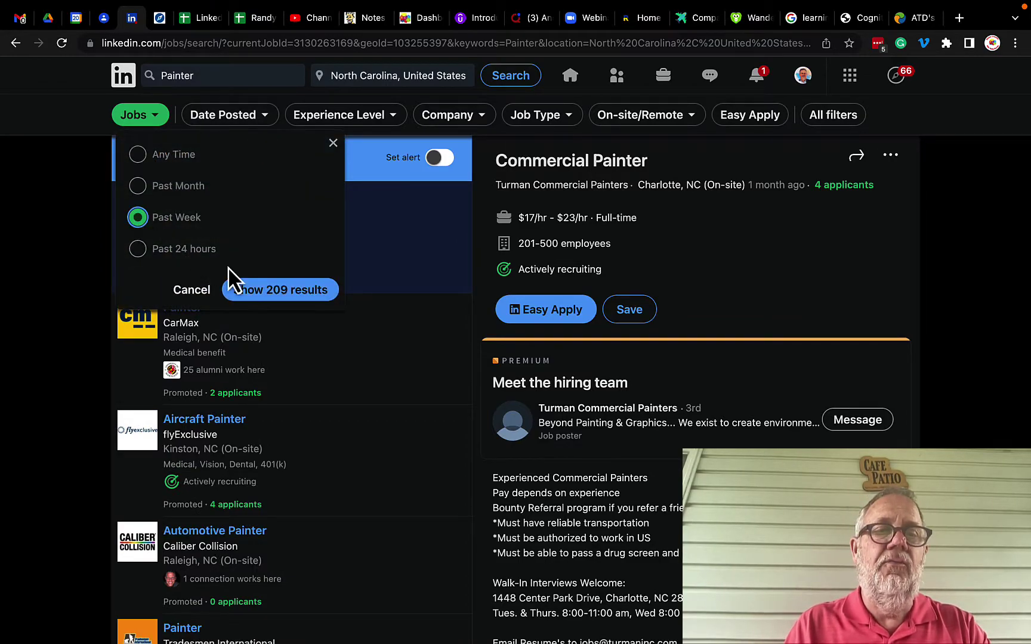
click(280, 292)
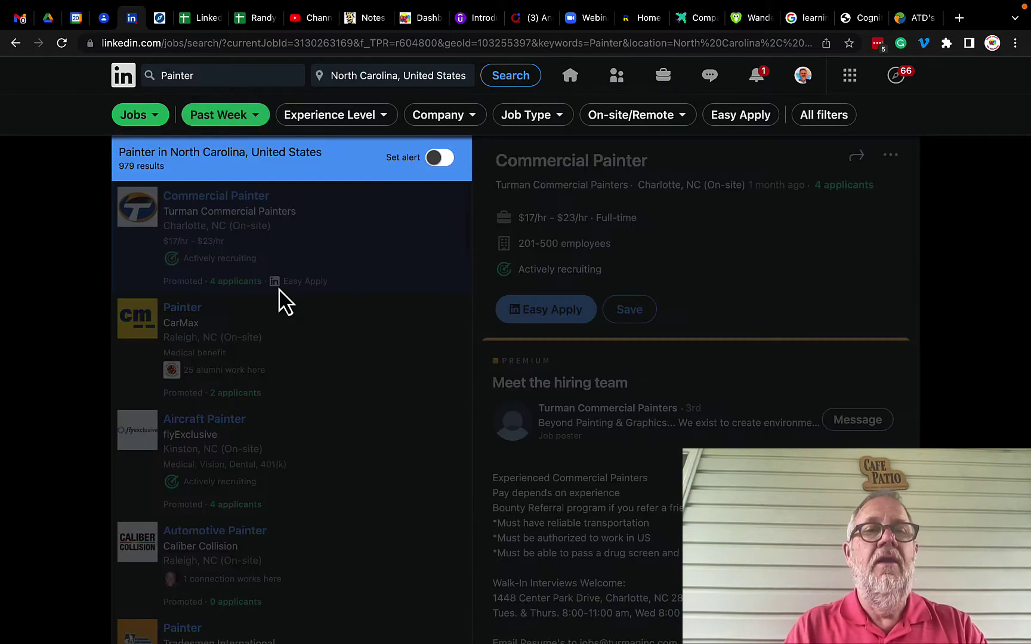
- Limit experience level to Associate and Mid-Senior level
click(368, 115)
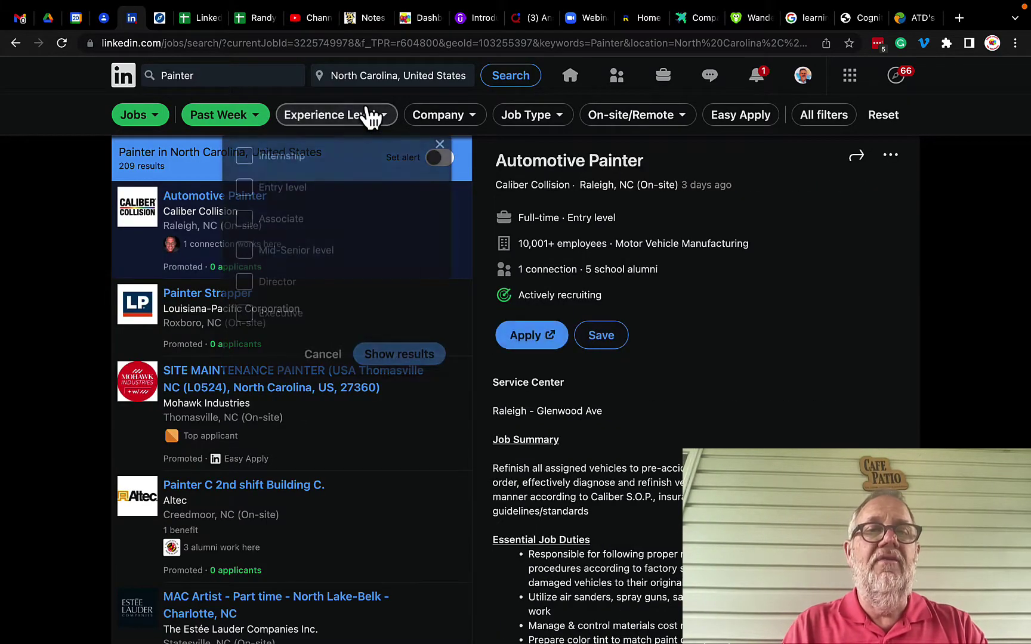
click(245, 218)
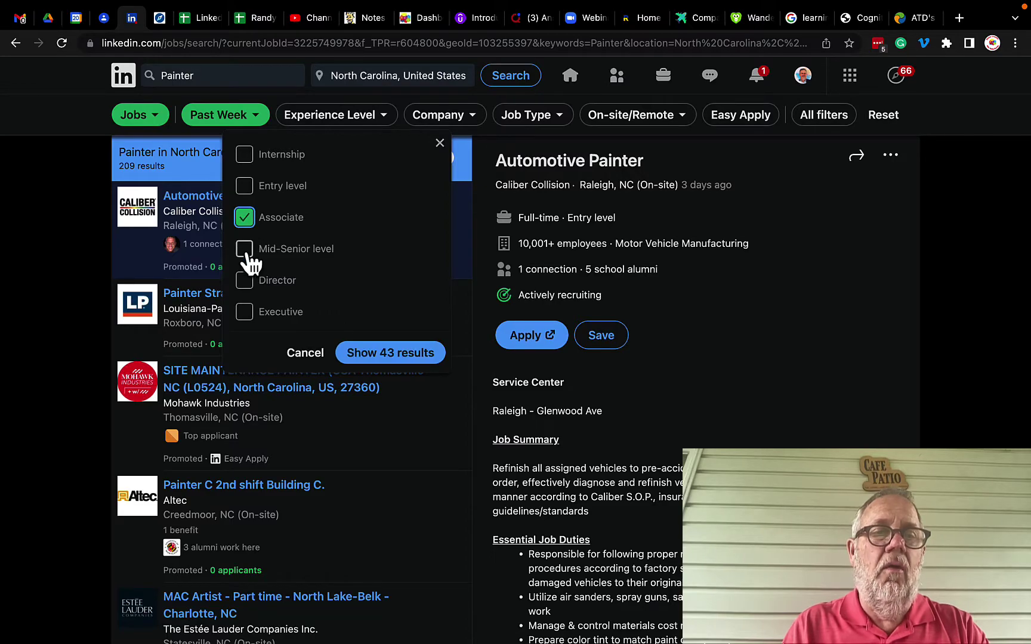
click(245, 249)
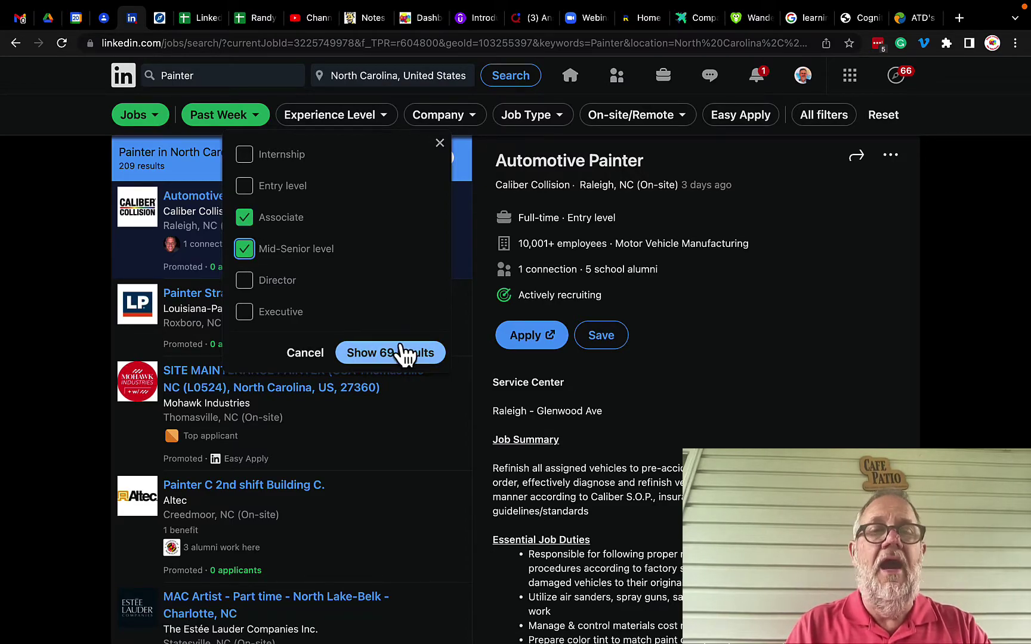
click(404, 353)
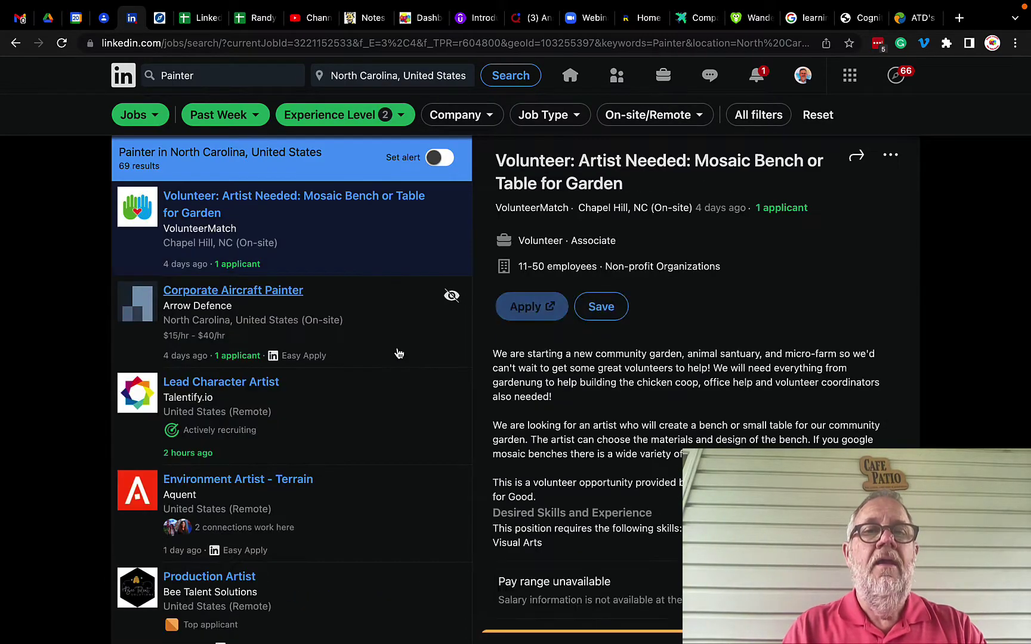
- Restrict the job type to Full-time
click(573, 118)
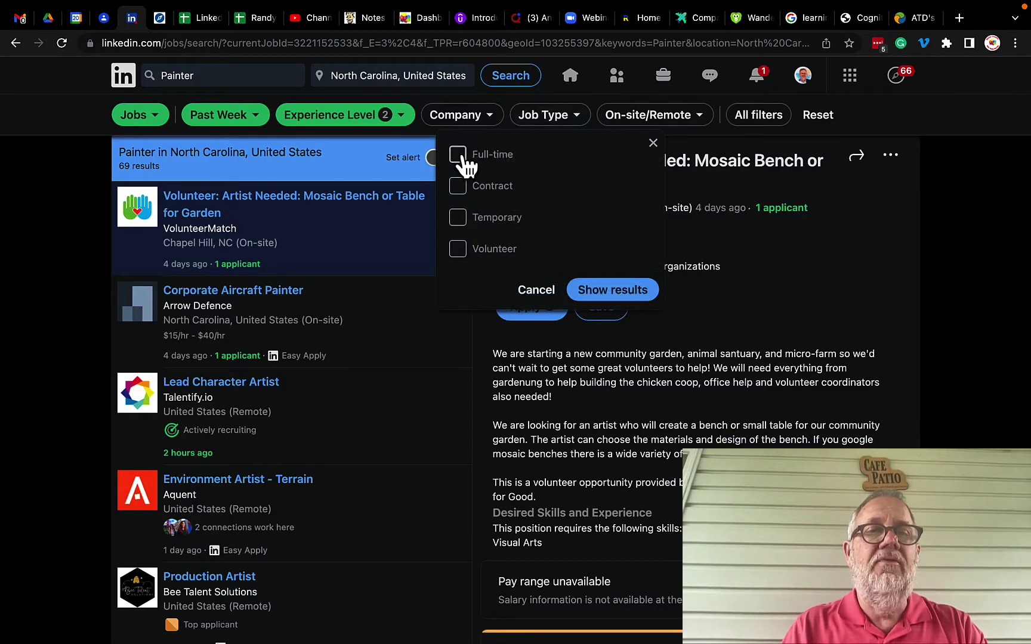
click(458, 154)
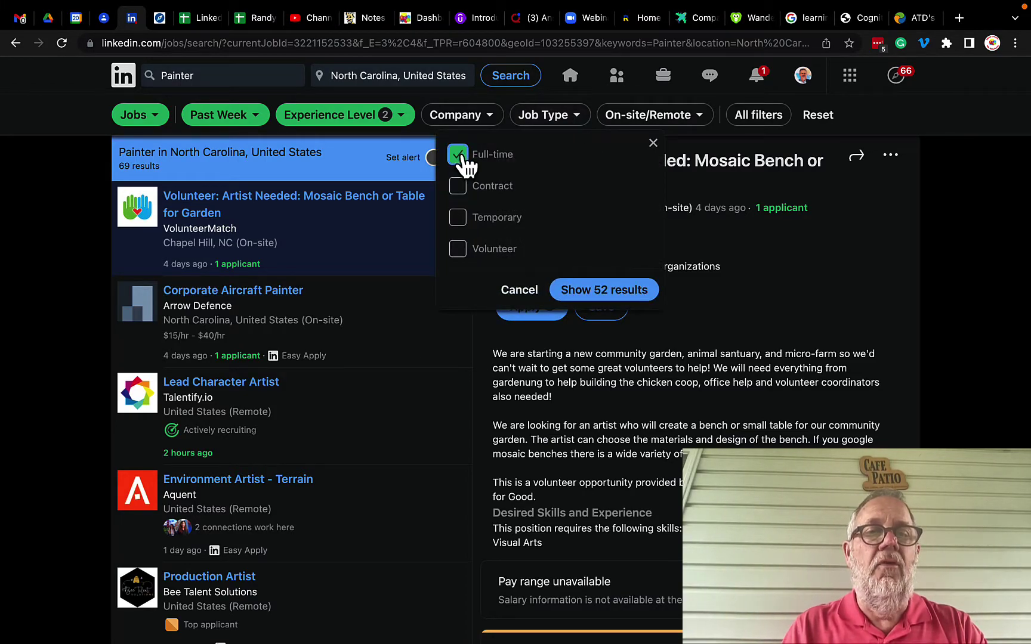
click(605, 296)
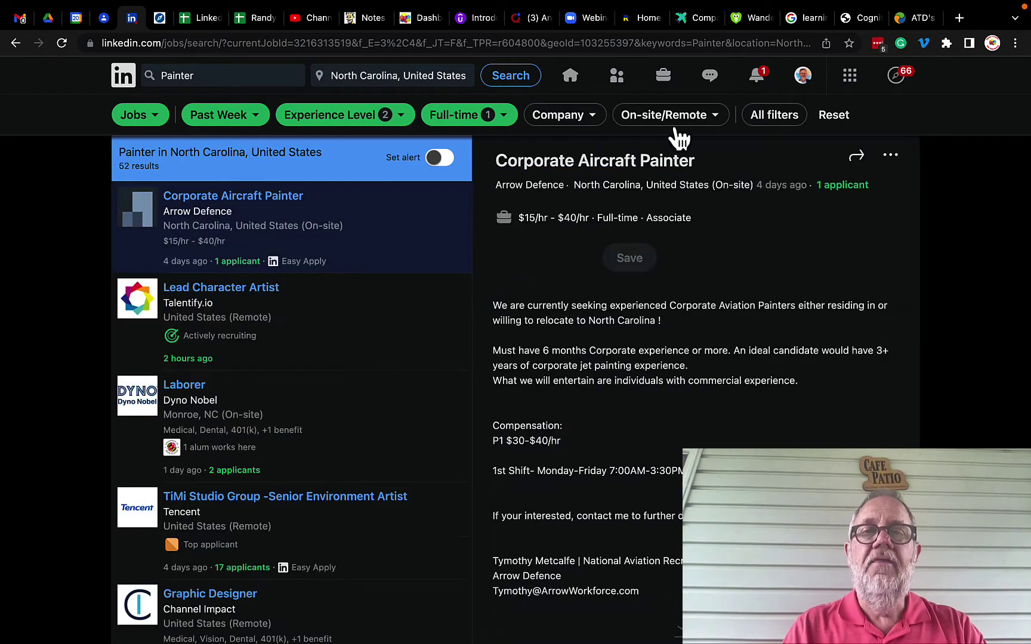
- Set the On-site/Remote filter to Remote only, showing 36 results
click(673, 122)
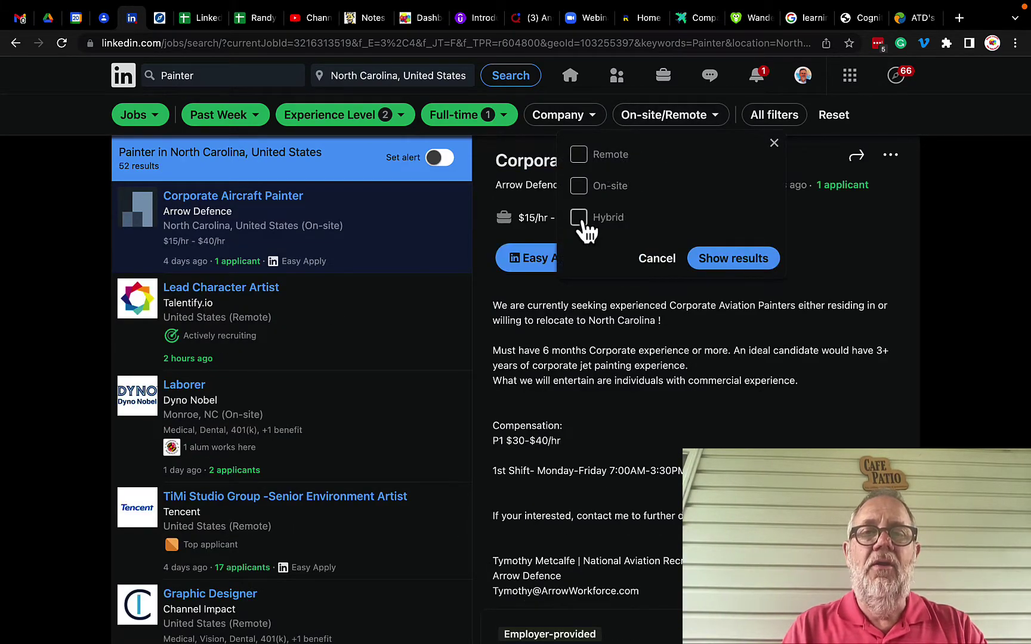
click(578, 218)
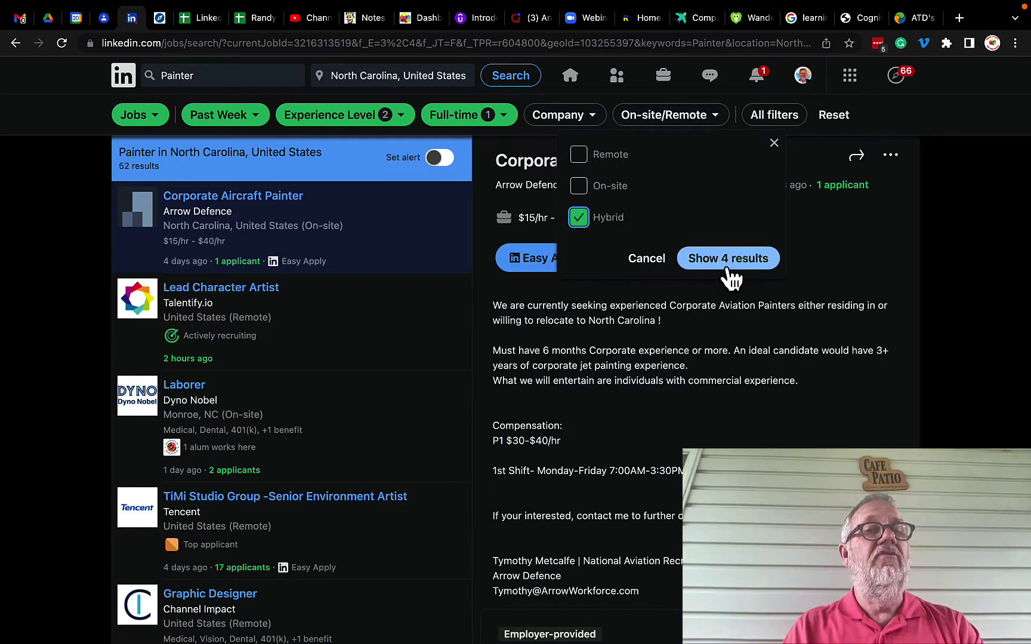
click(579, 218)
click(580, 157)
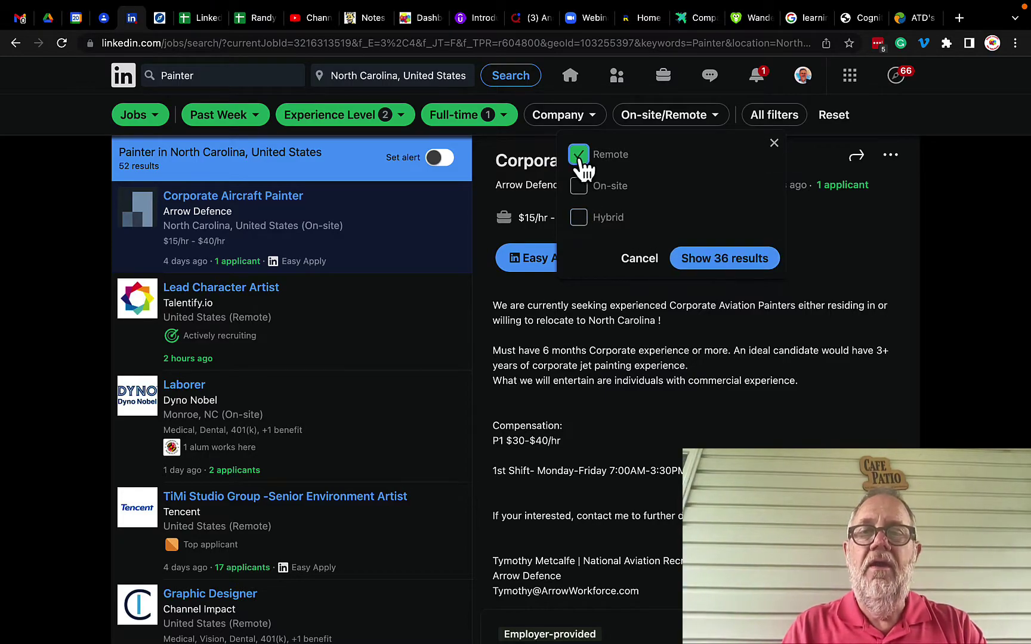
click(717, 260)
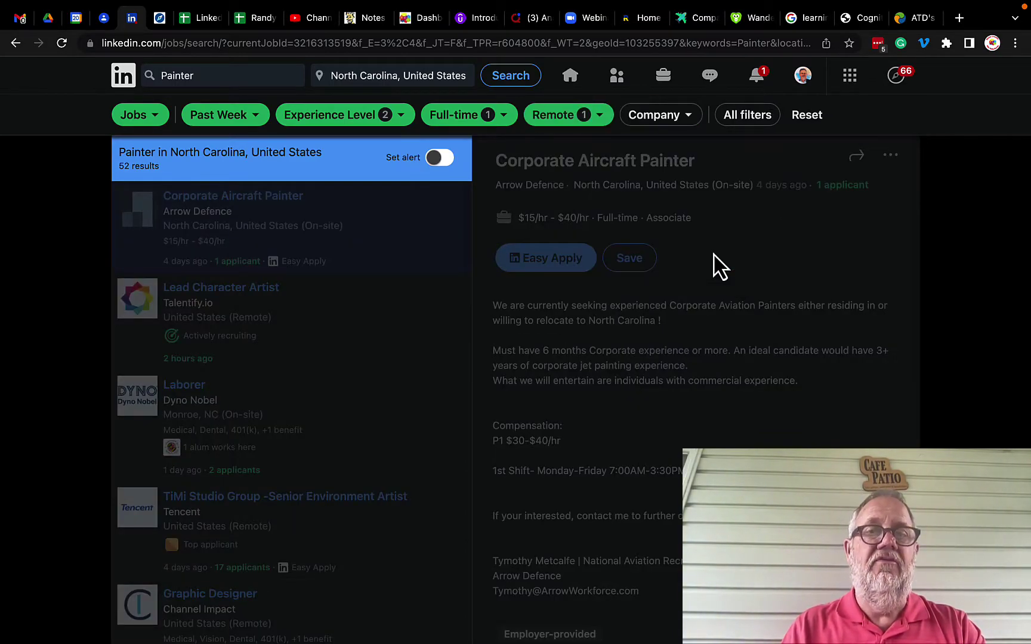
scroll(296, 398, down, 15)
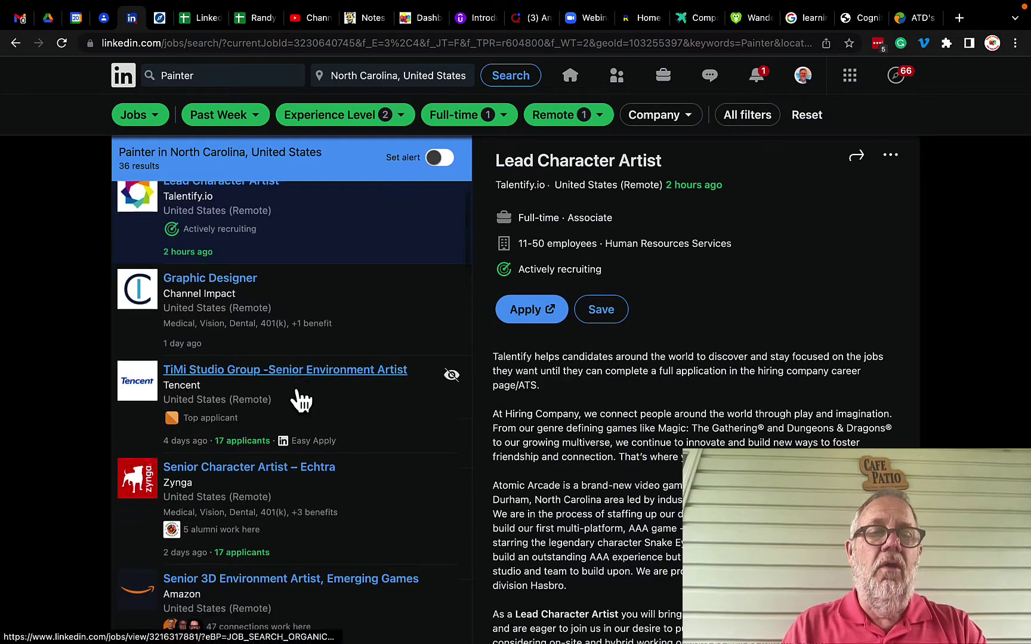
scroll(301, 401, down, 10)
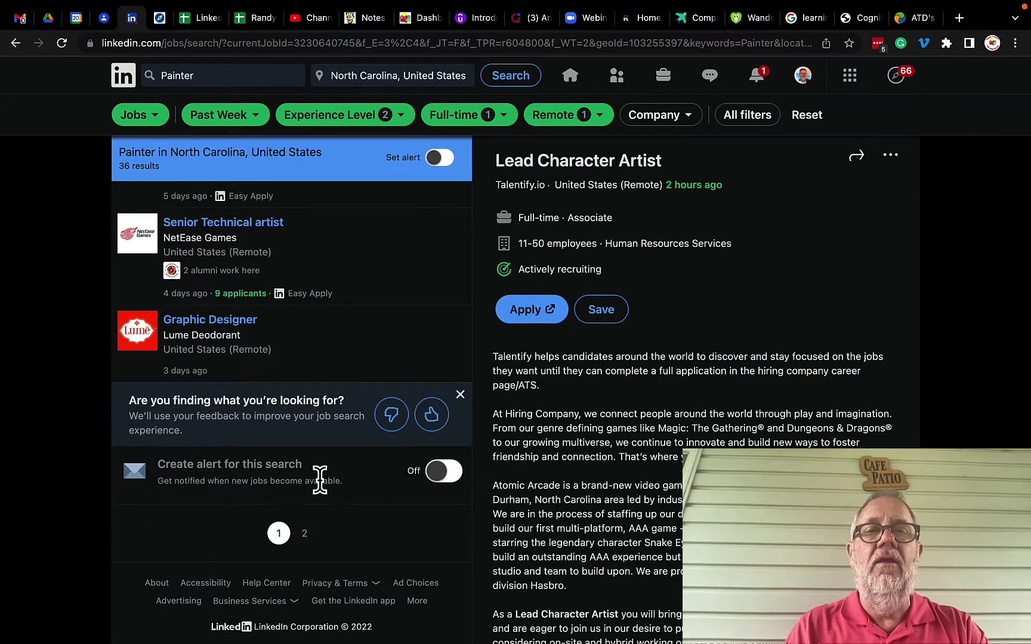
scroll(320, 477, up, 8)
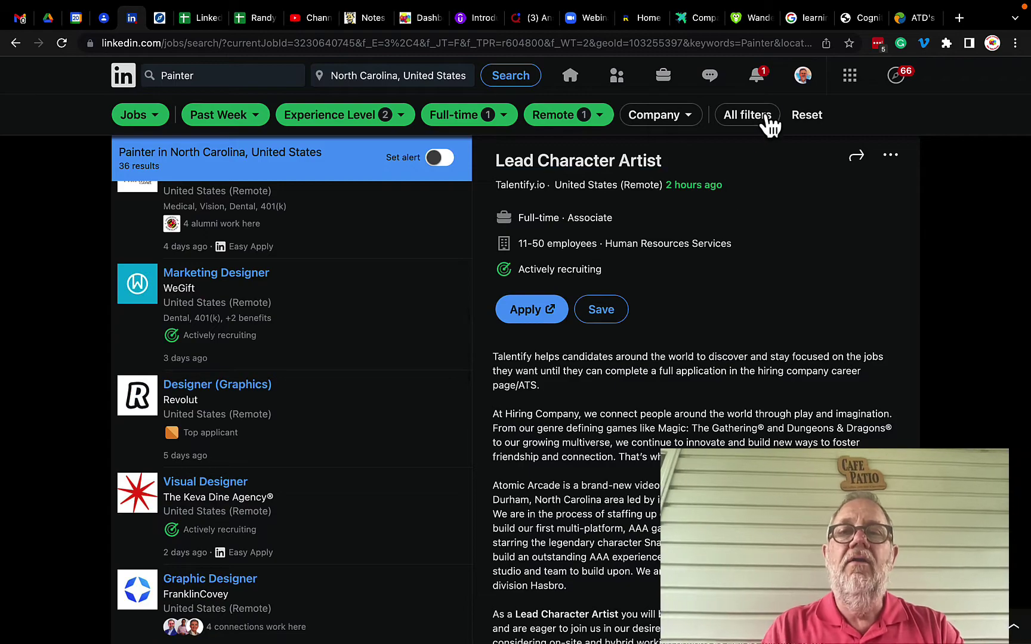
- Open All filters and read the Fair Chance Employer explanation
click(764, 119)
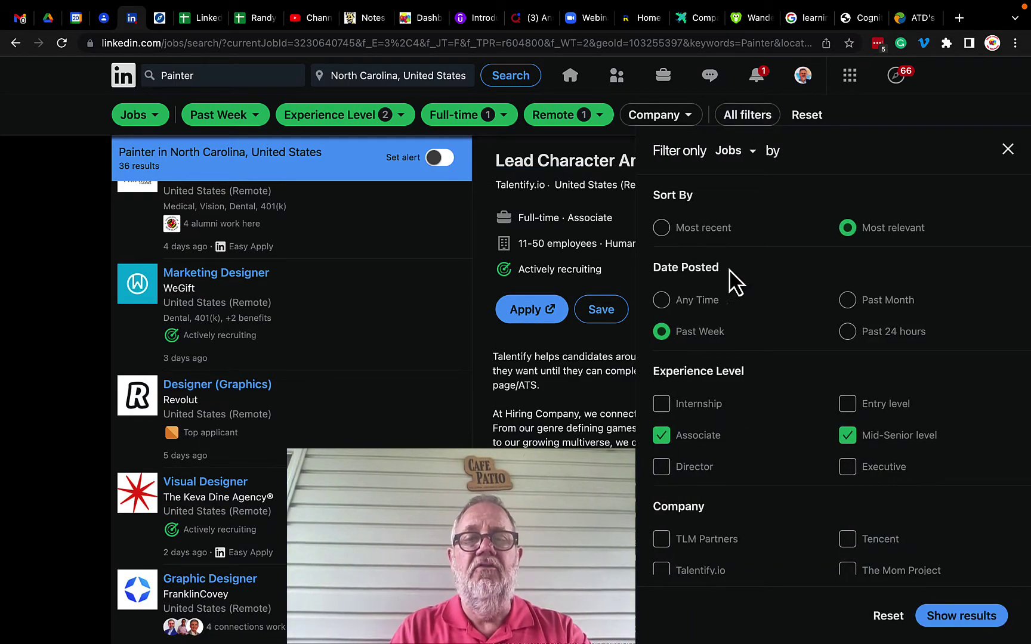
scroll(784, 385, down, 8)
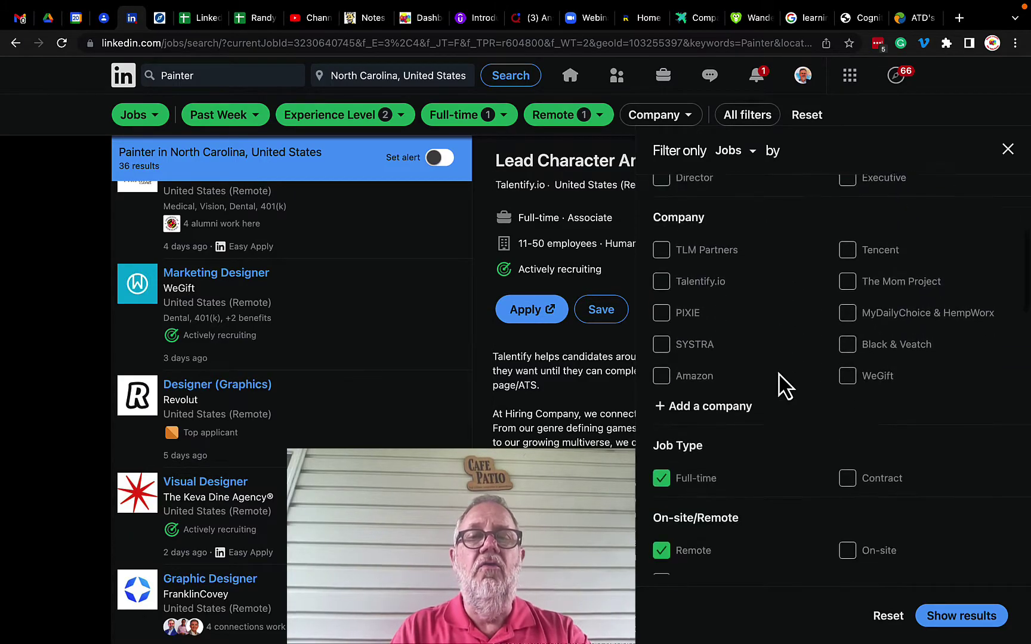
scroll(785, 385, down, 4)
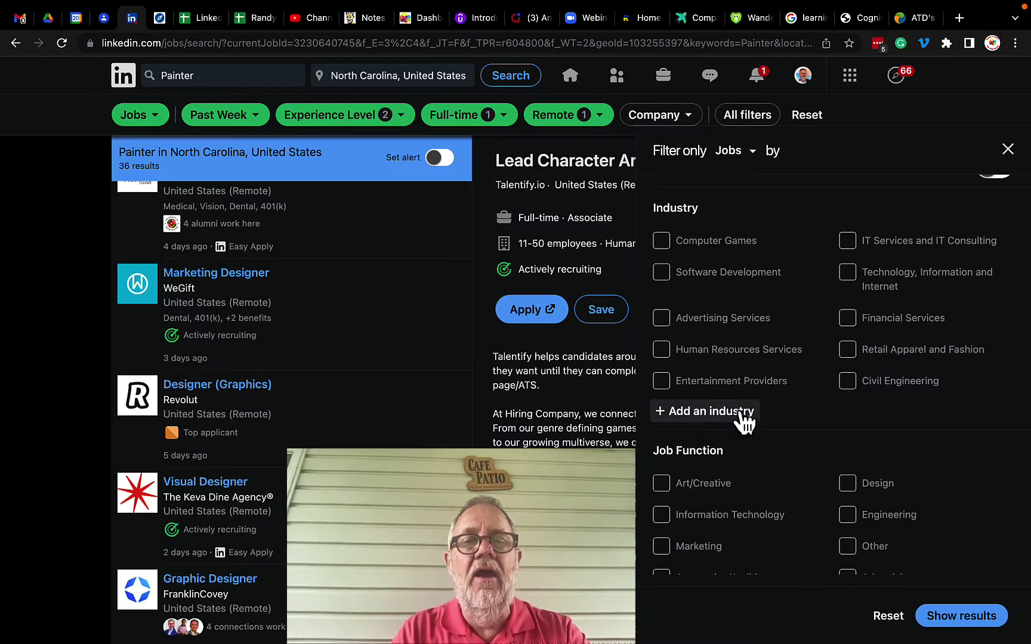
scroll(772, 364, down, 3)
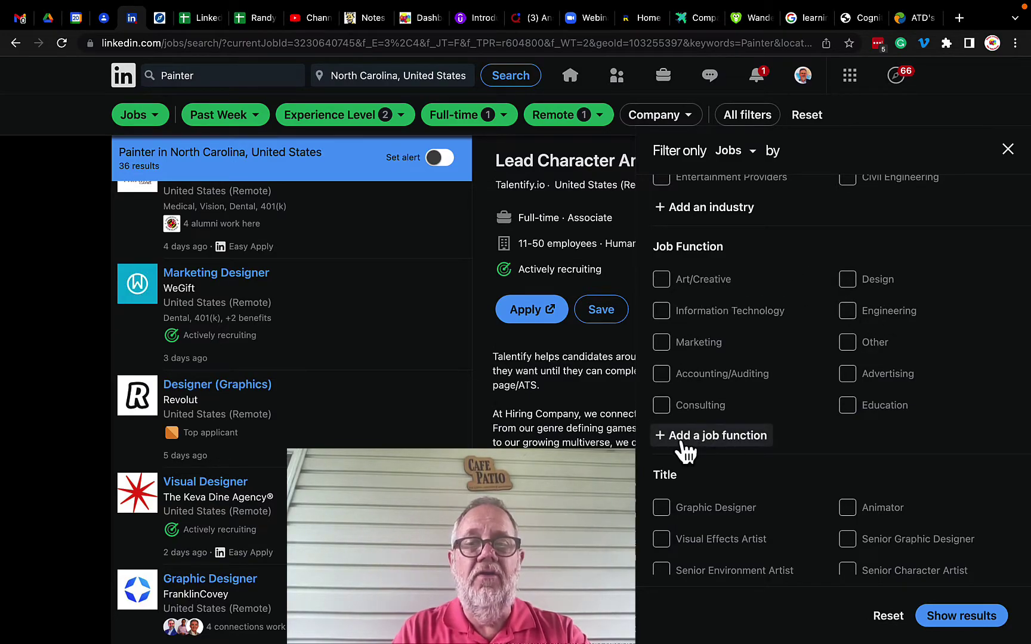
scroll(738, 449, down, 4)
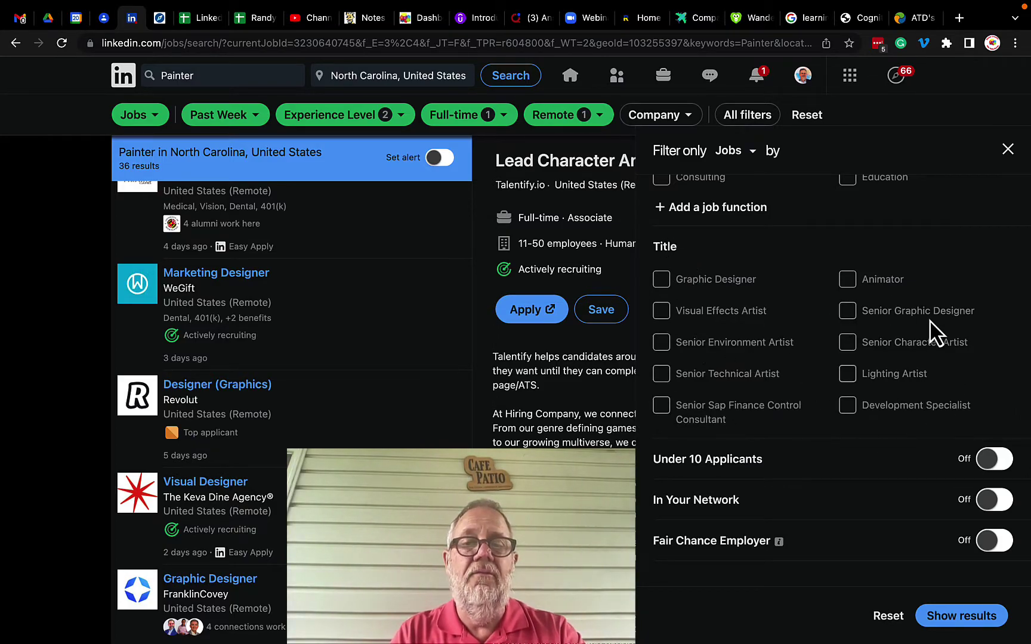
scroll(809, 398, down, 3)
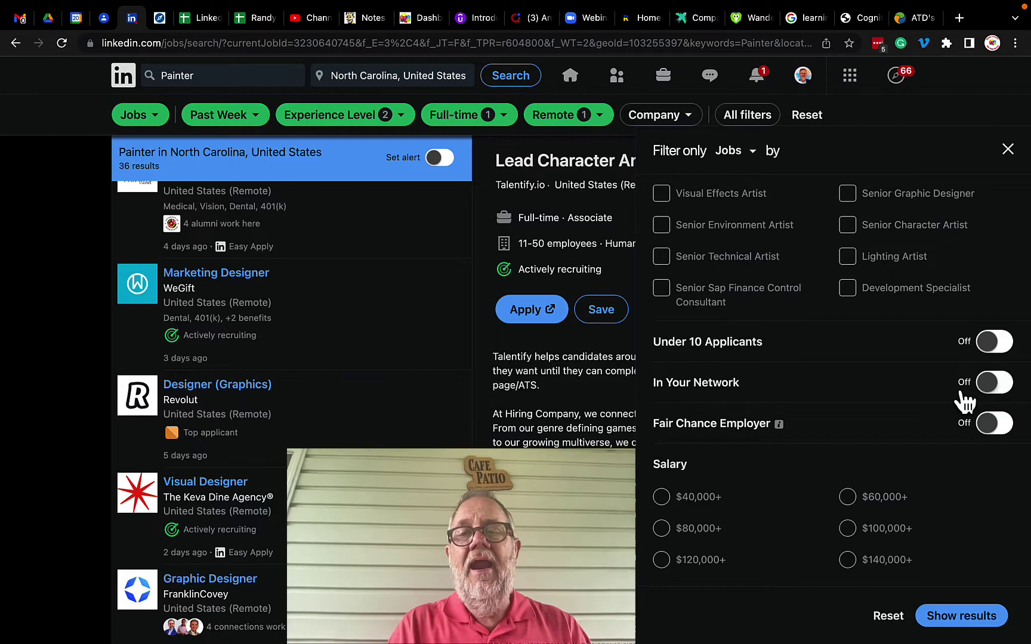
click(778, 424)
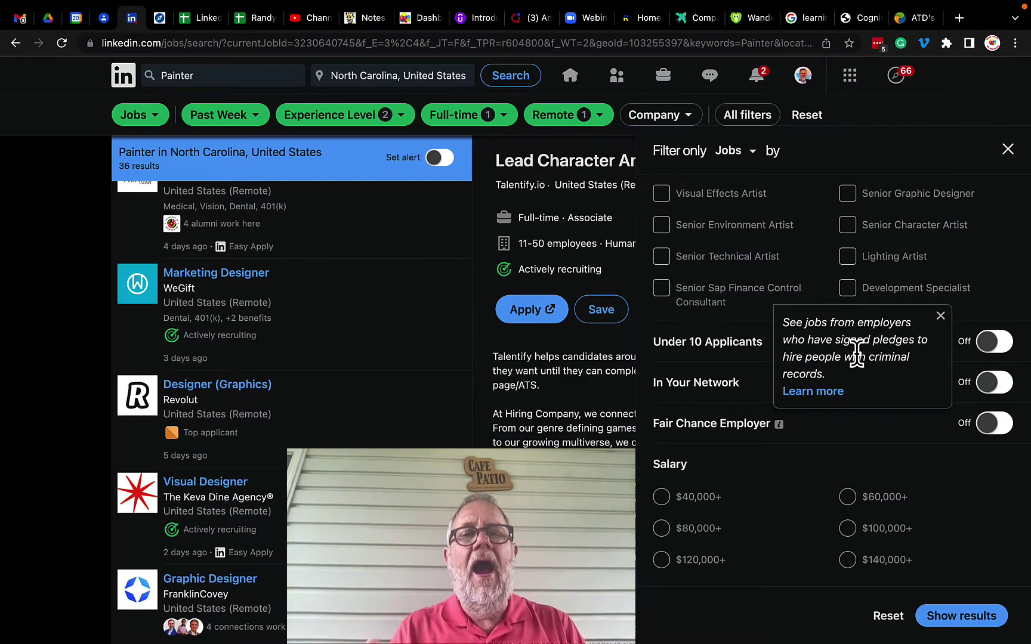
click(941, 316)
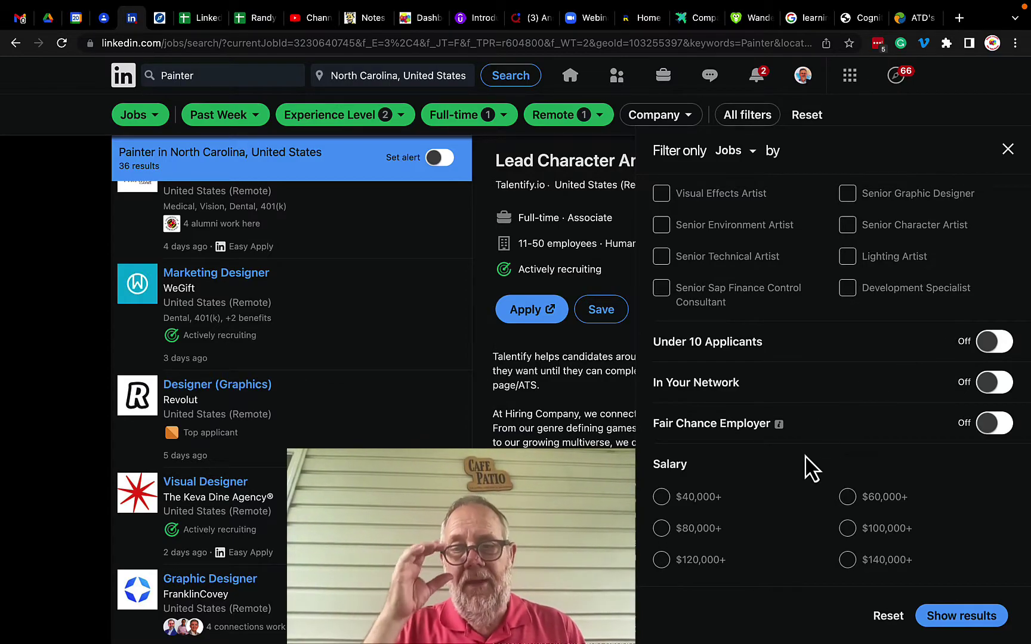
- Choose $40,000+ under Salary and Medical insurance under Benefits
scroll(805, 457, down, 5)
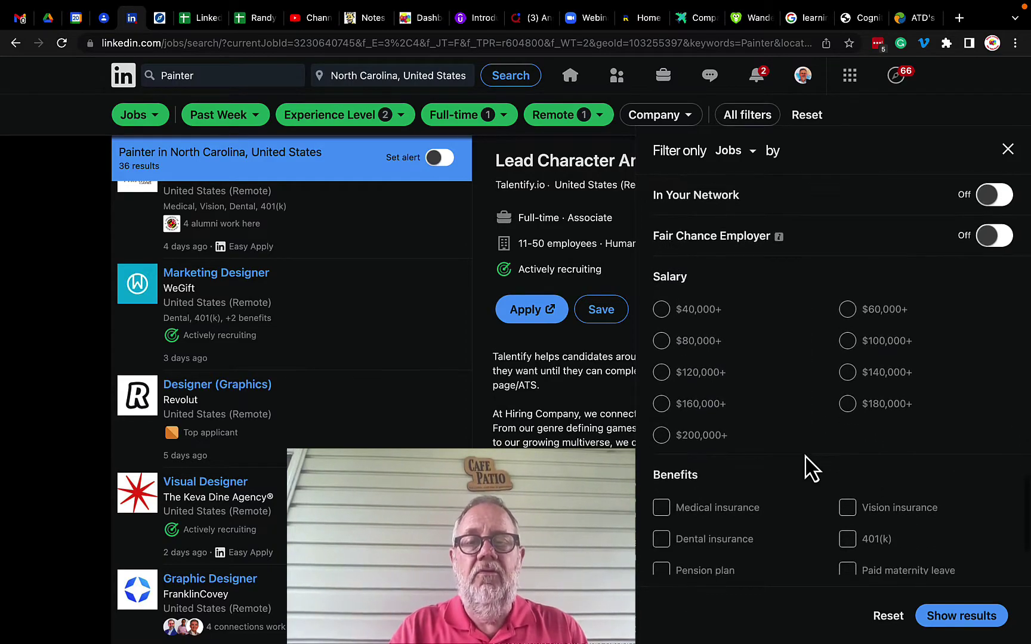
scroll(812, 468, down, 1)
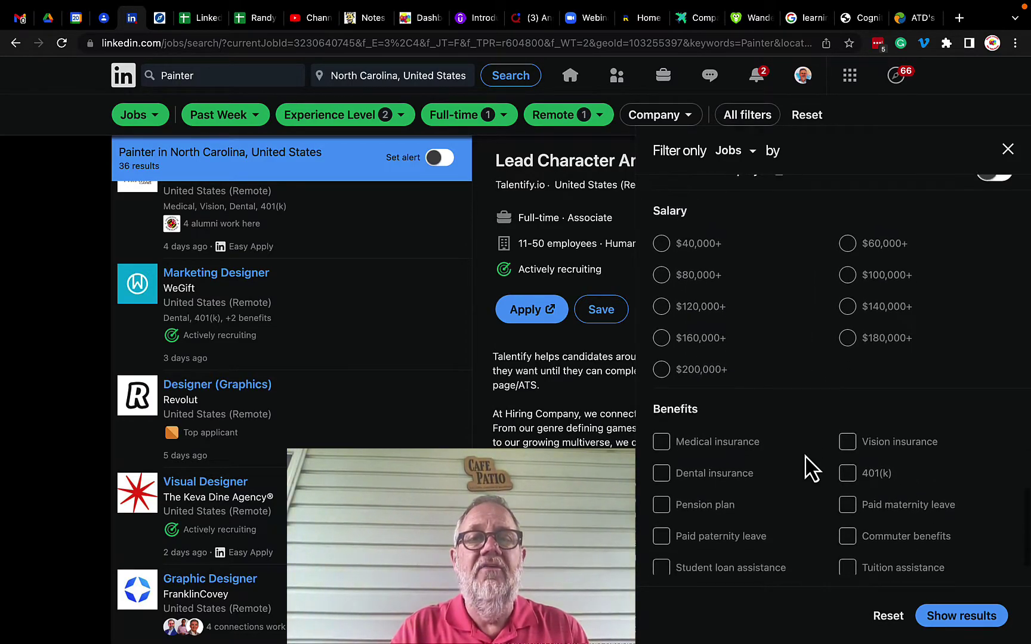
click(663, 244)
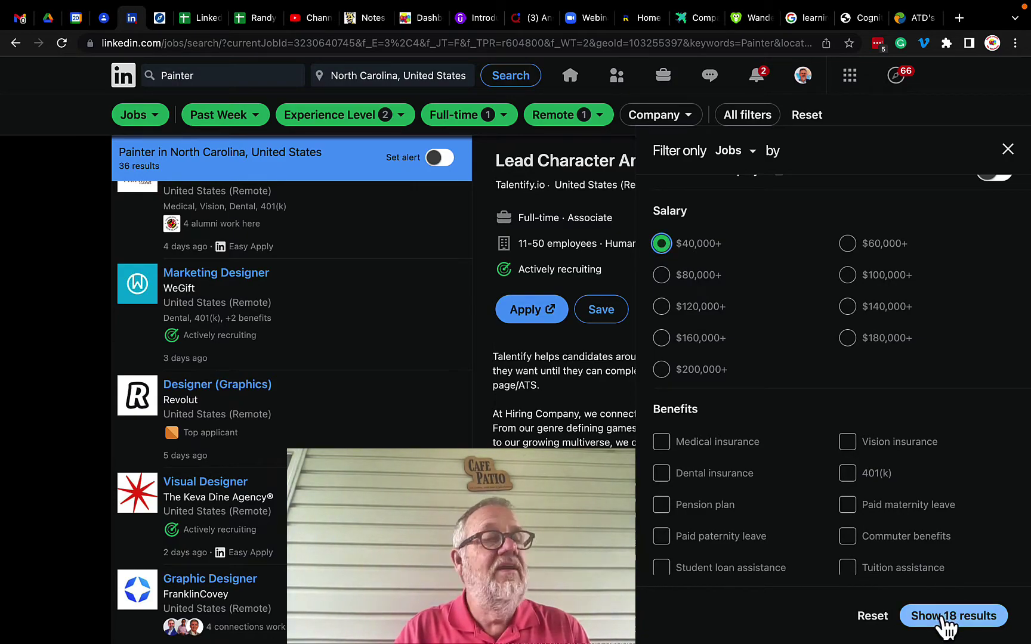
scroll(823, 451, down, 1)
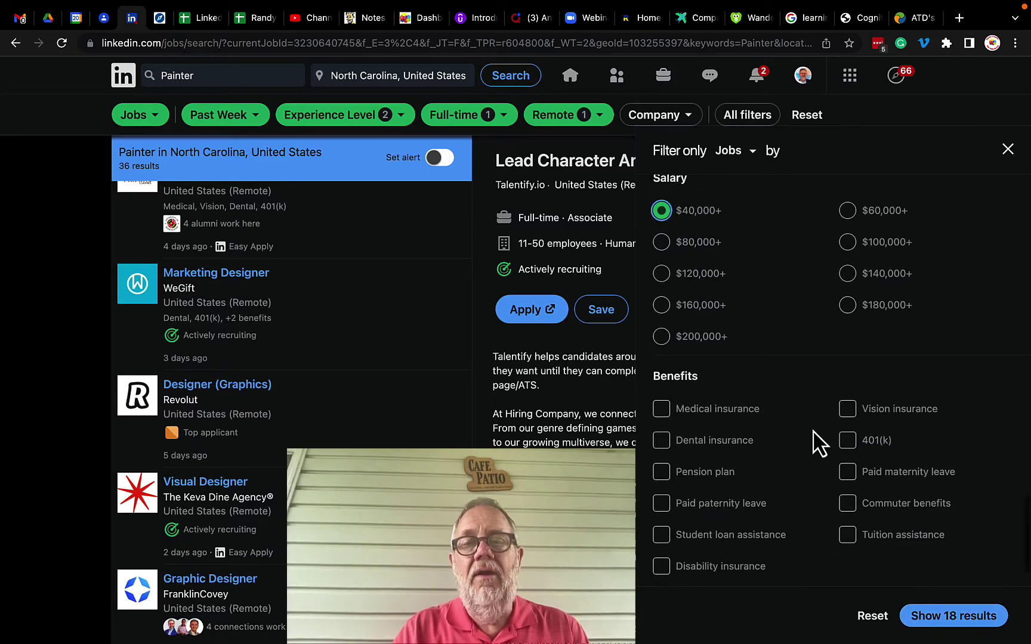
click(662, 410)
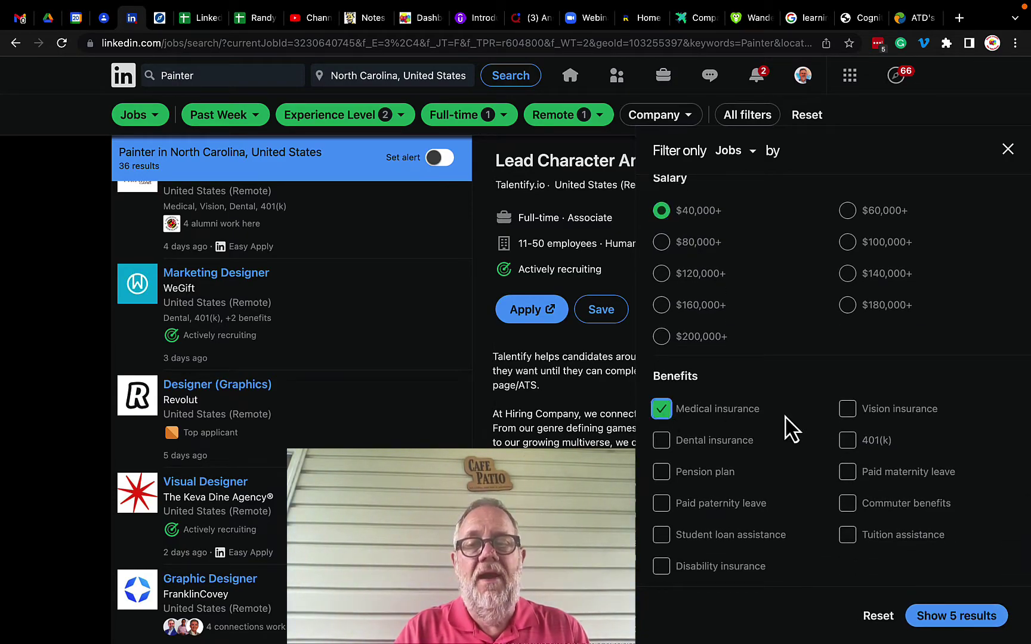
- Show the 5 filtered results and turn on a job alert for this search
click(952, 618)
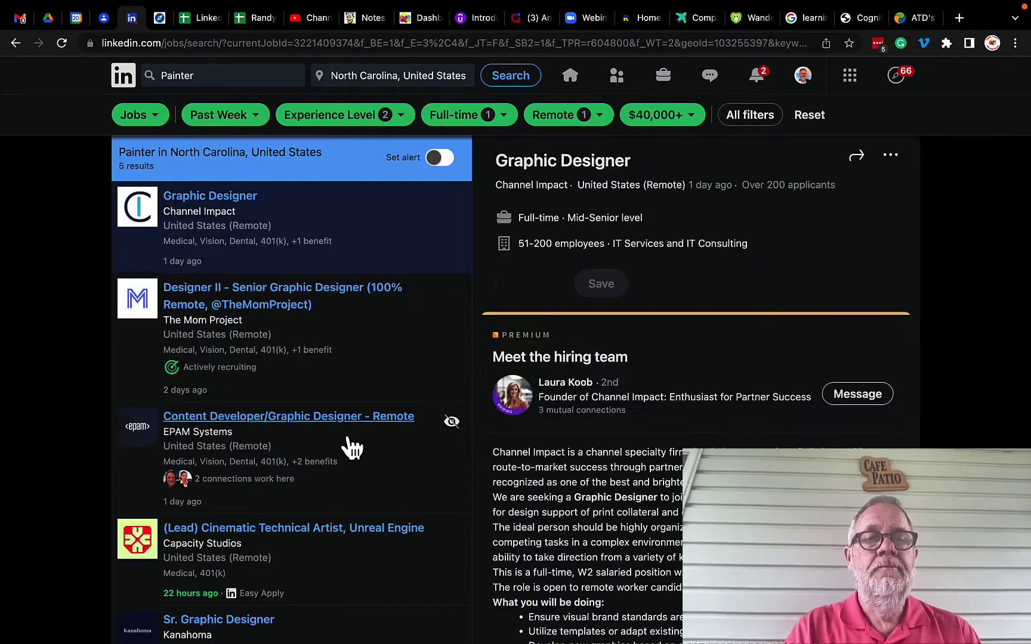
scroll(310, 453, down, 5)
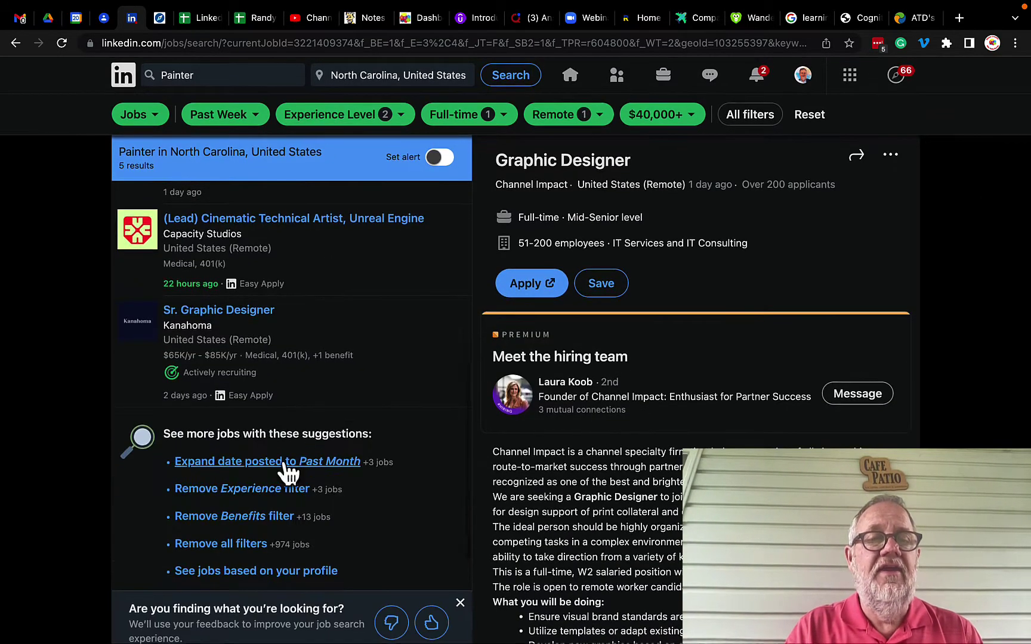
scroll(292, 522, down, 3)
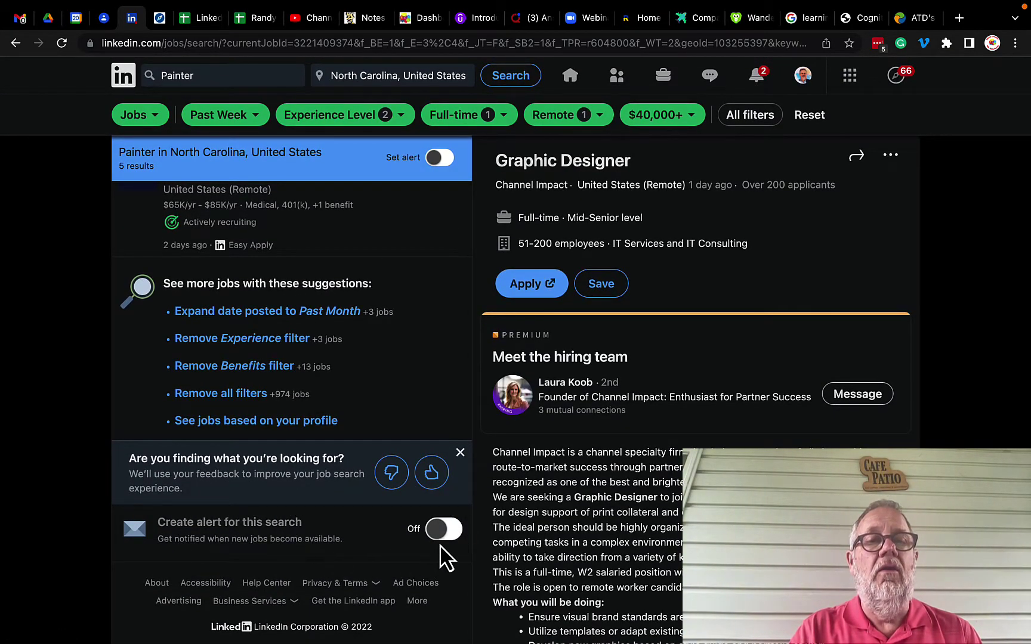
click(443, 529)
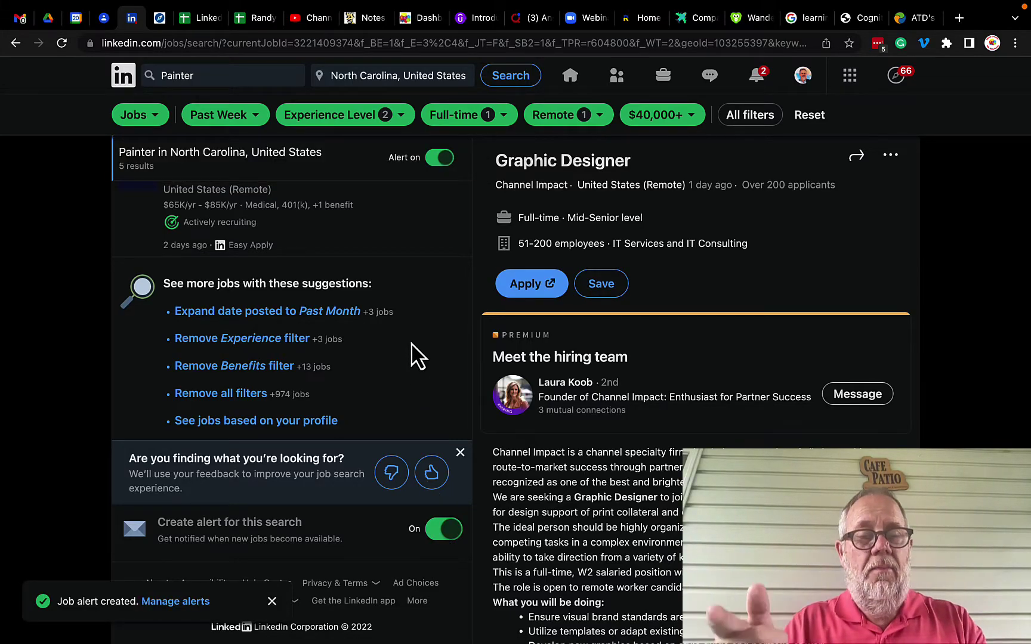
- Open the Designer II - Senior Graphic Designer posting and read its description
scroll(418, 356, up, 8)
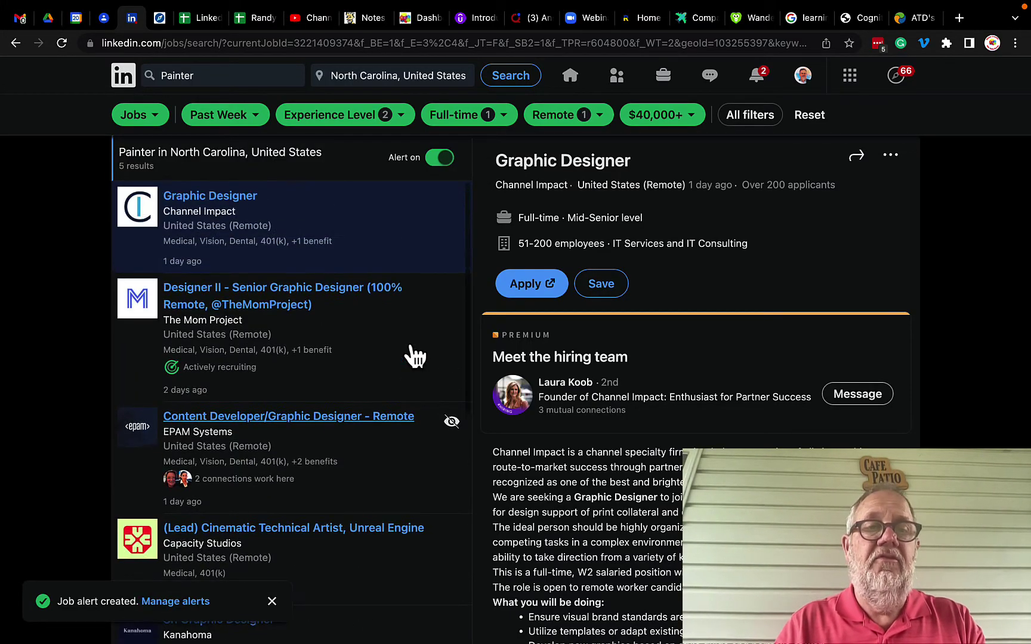
click(352, 364)
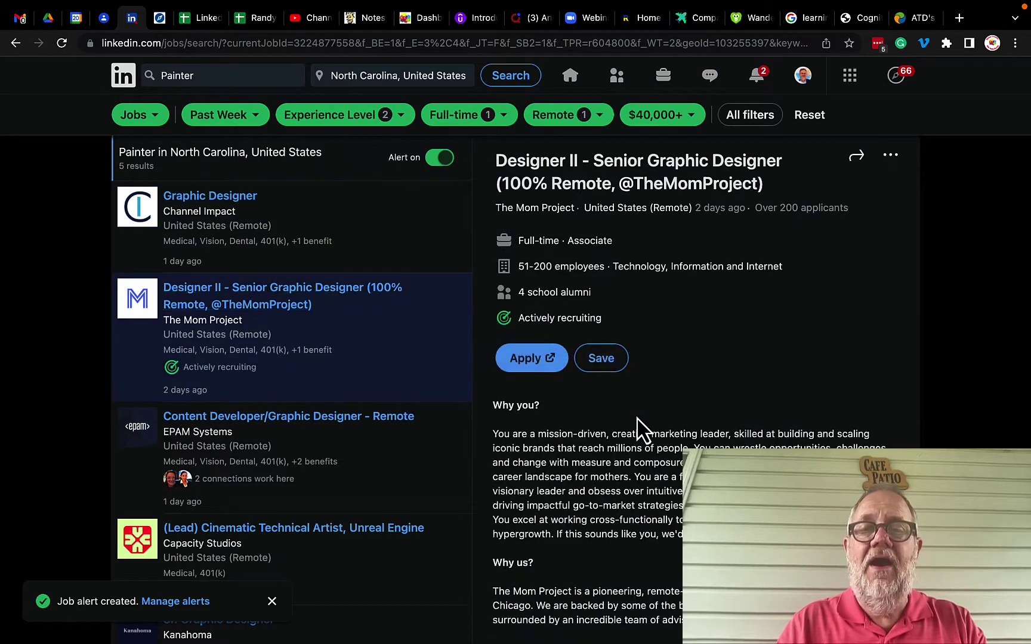
scroll(322, 373, down, 3)
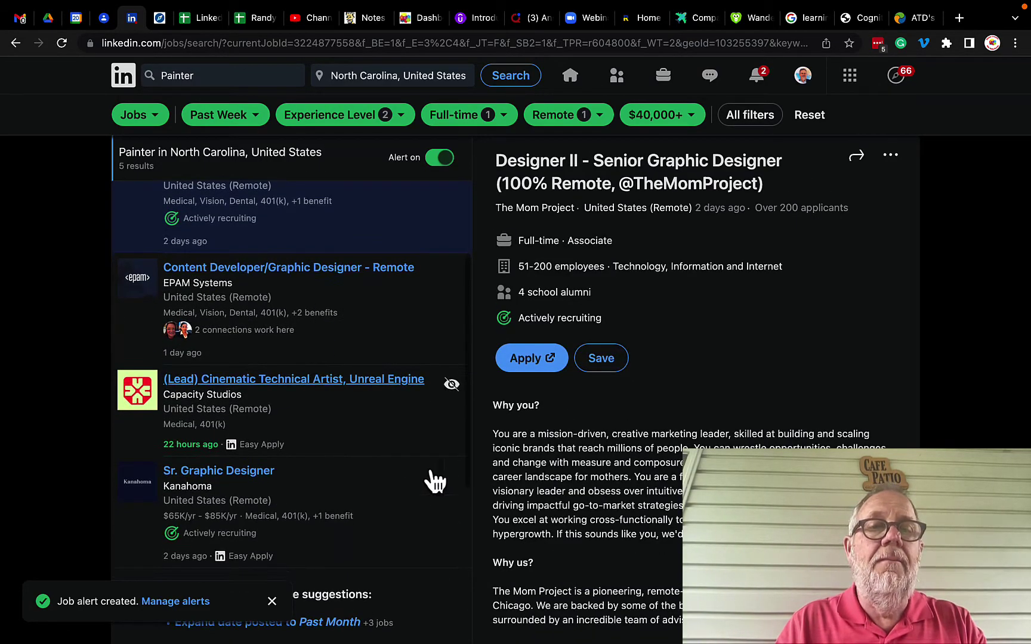
scroll(630, 434, down, 1)
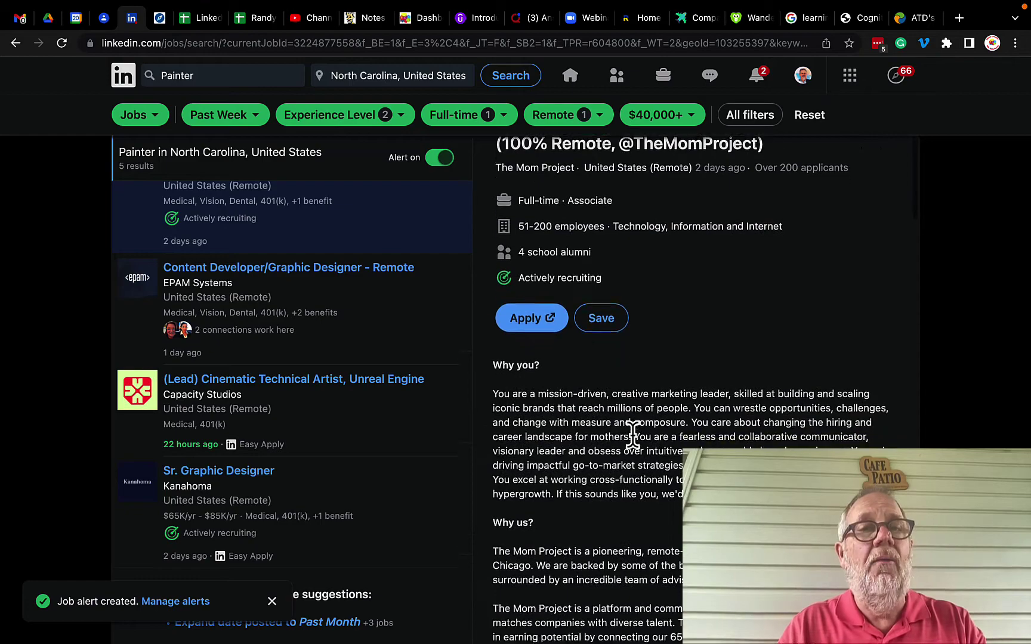
scroll(632, 435, down, 2)
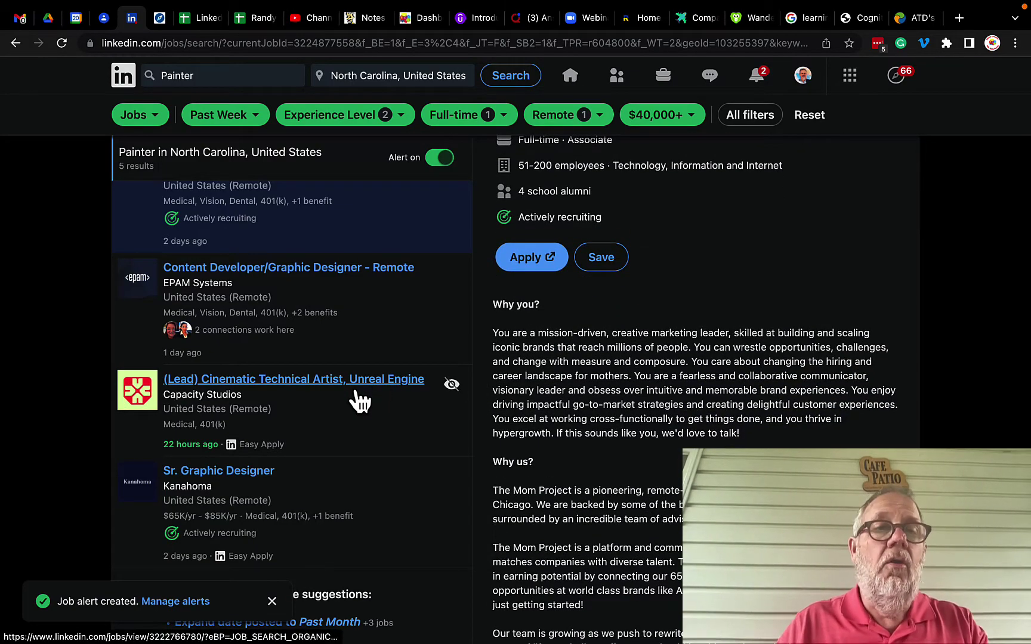
- From Jobs > Job alerts, open the painter alert's search, now listing 8 results
click(125, 76)
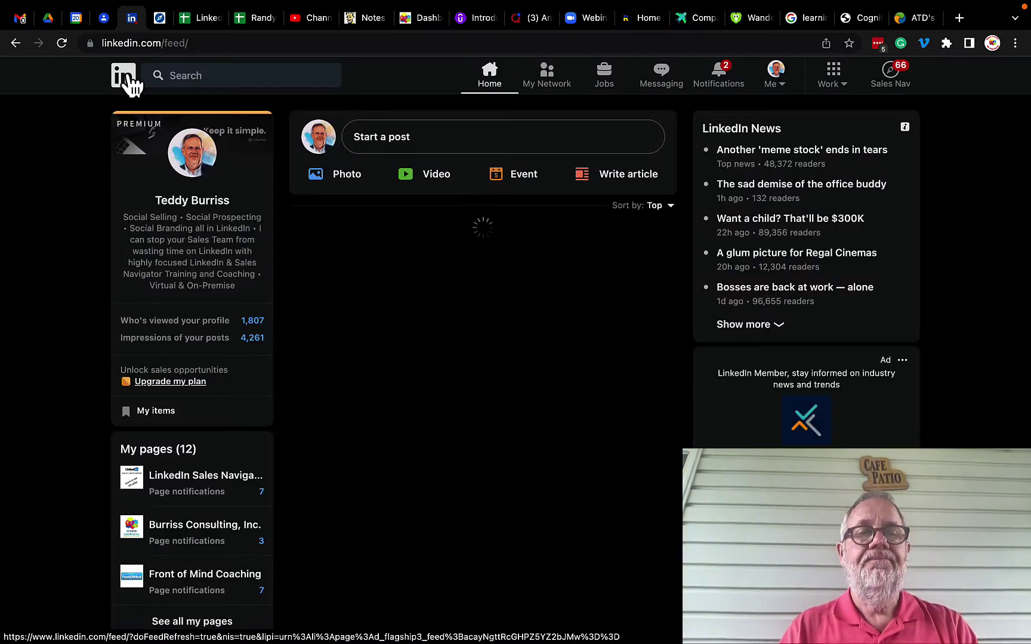
click(606, 77)
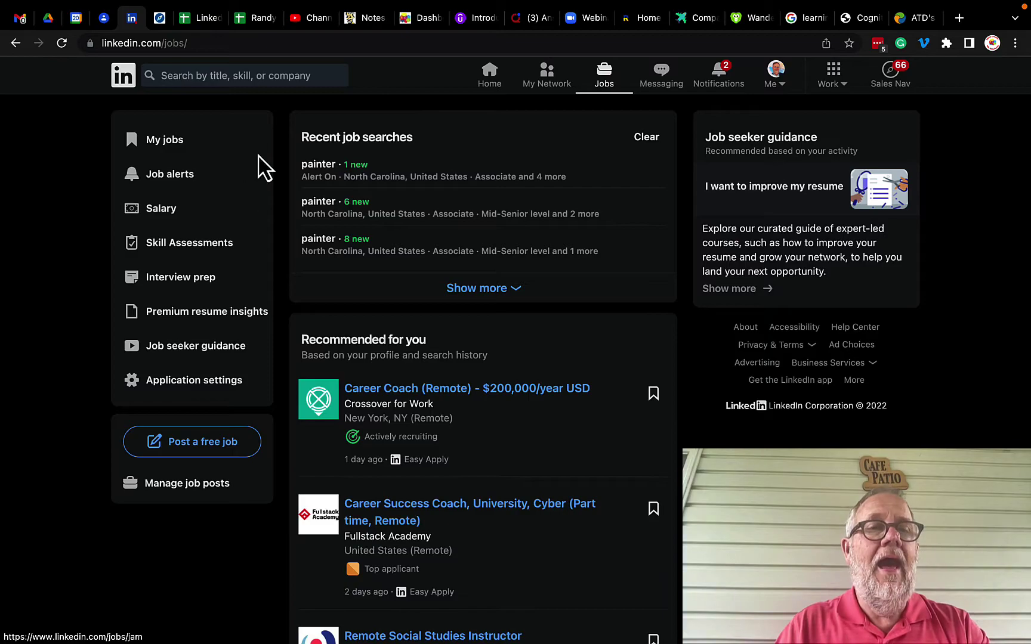
click(166, 182)
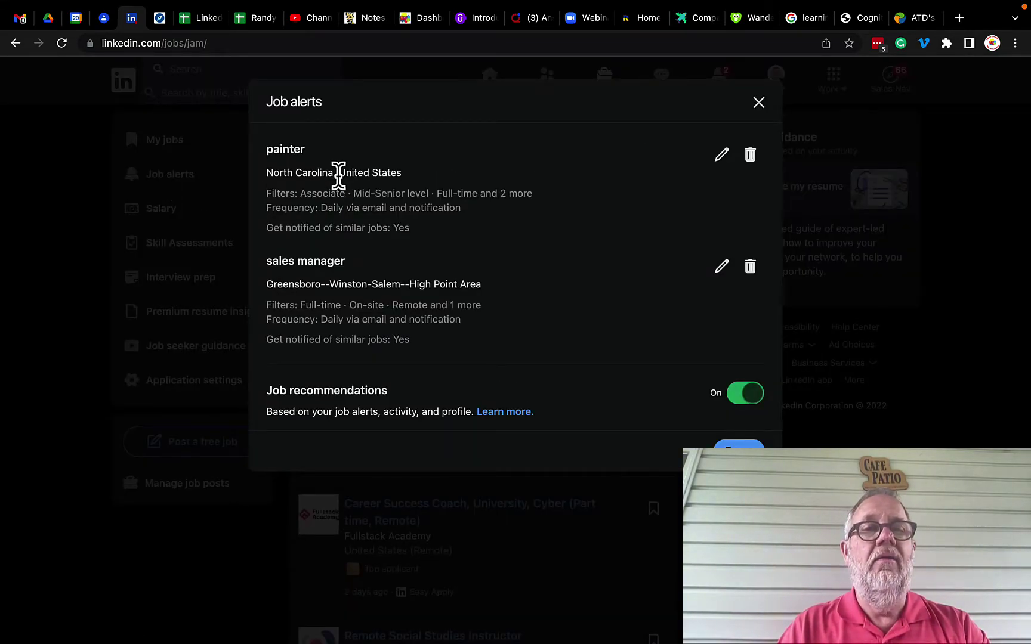
click(287, 153)
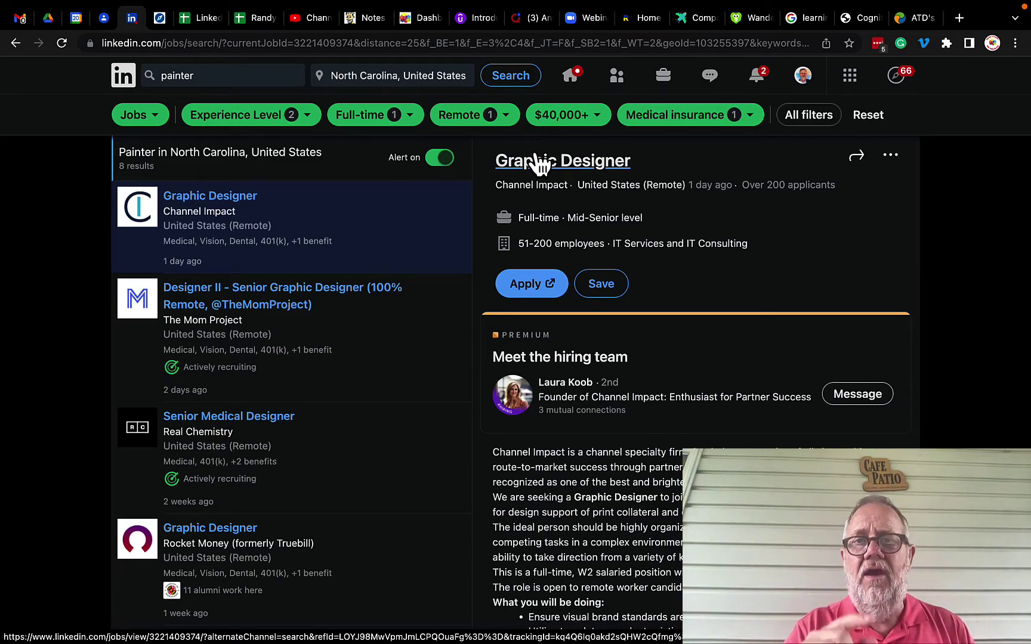
scroll(389, 231, down, 3)
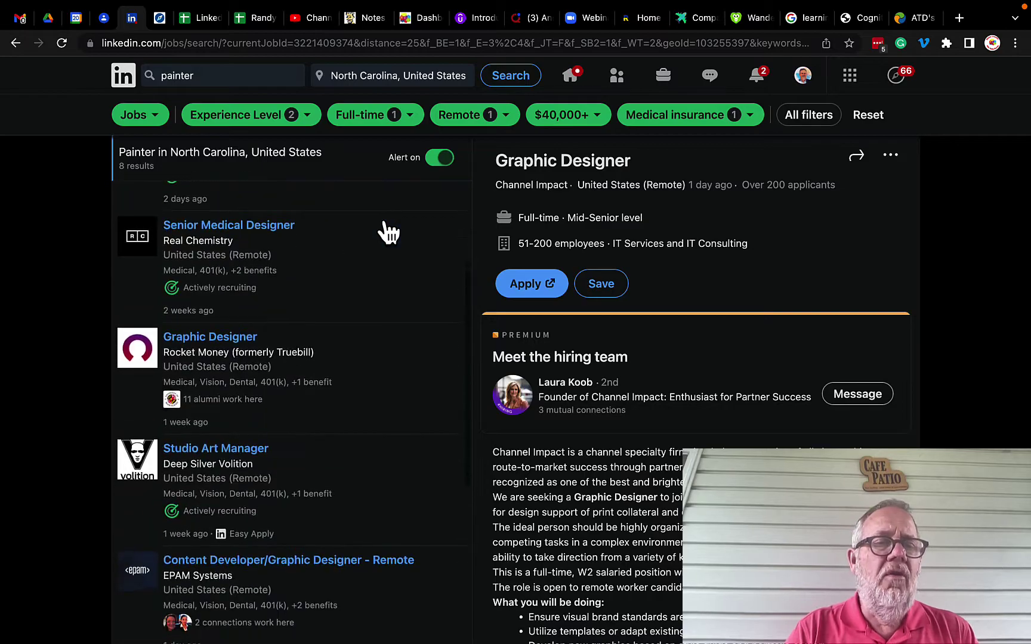
scroll(388, 231, up, 3)
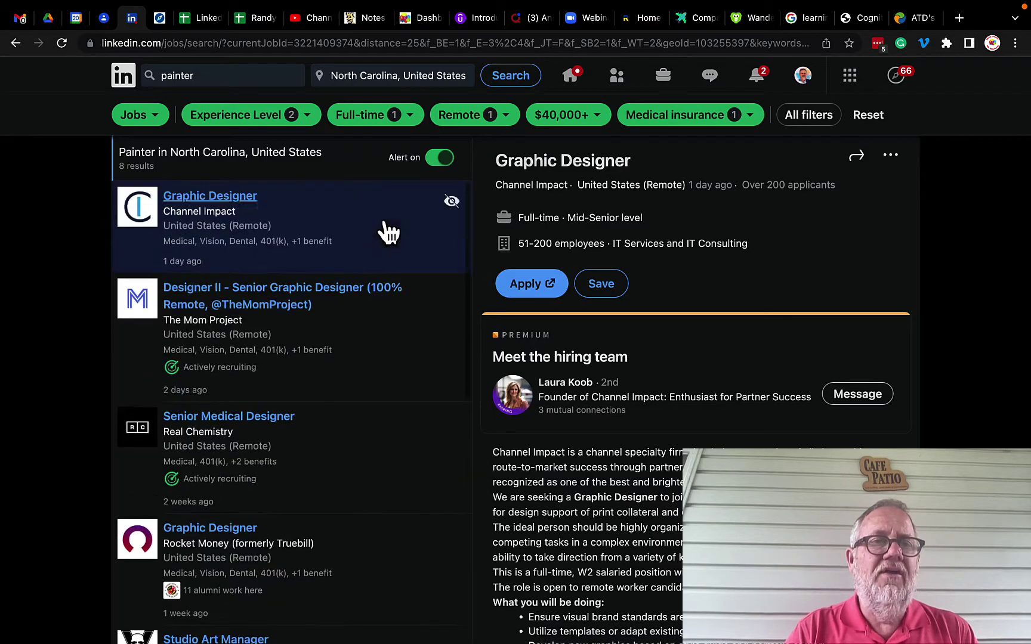
- Edit the painter alert, set 'Get notified of similar jobs' to No, and save
click(125, 81)
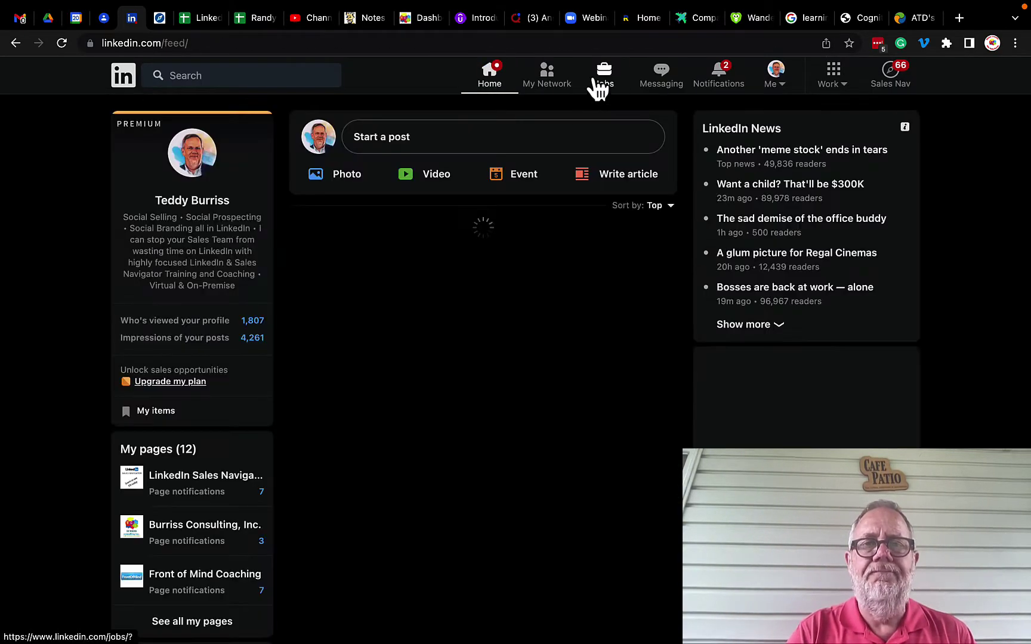
click(607, 85)
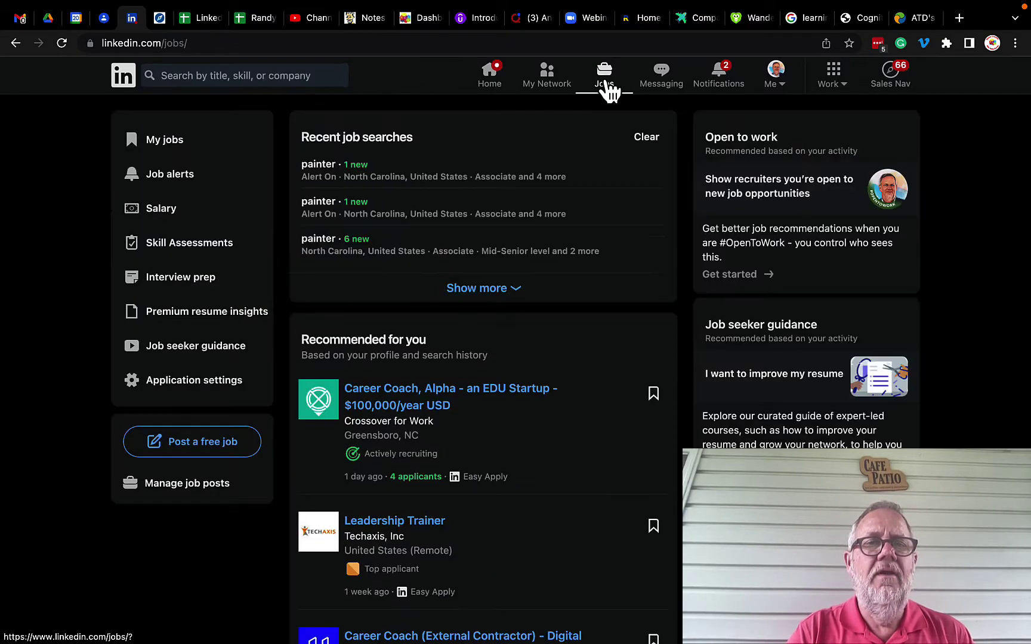
click(183, 173)
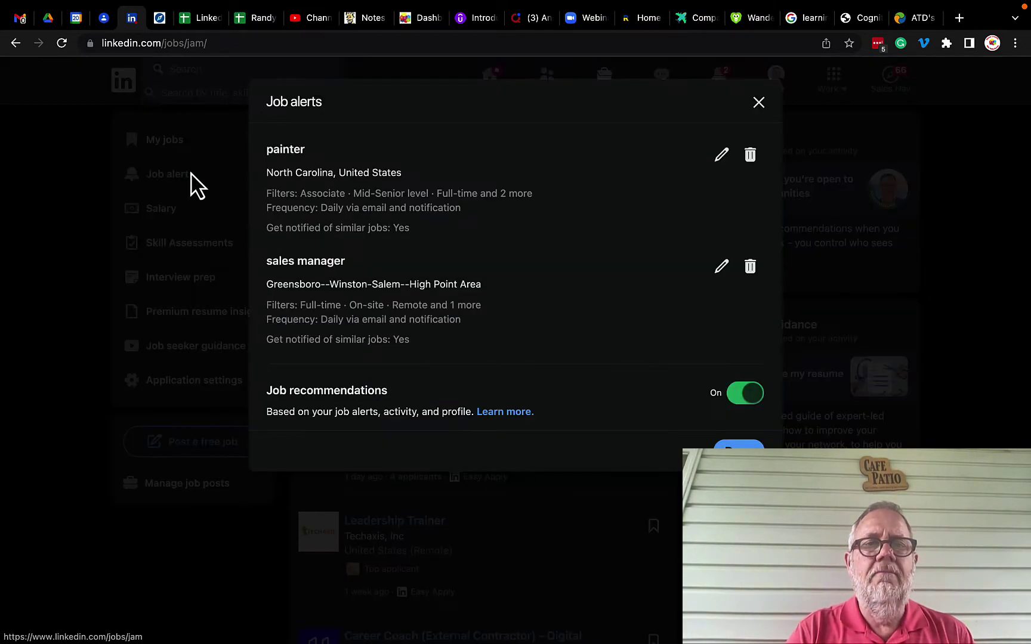
click(721, 155)
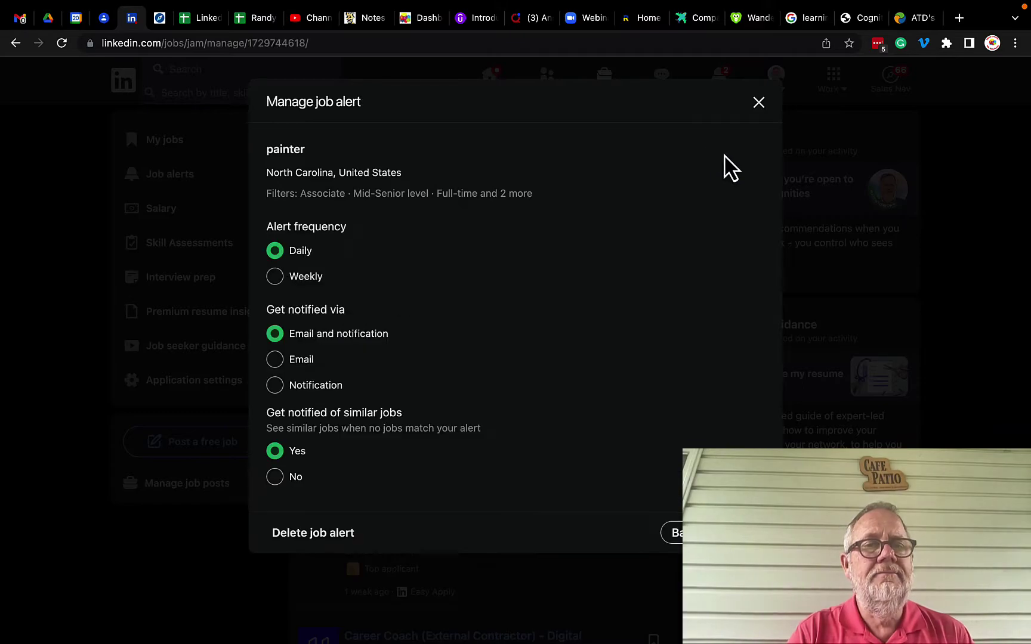
drag(284, 418, 429, 423)
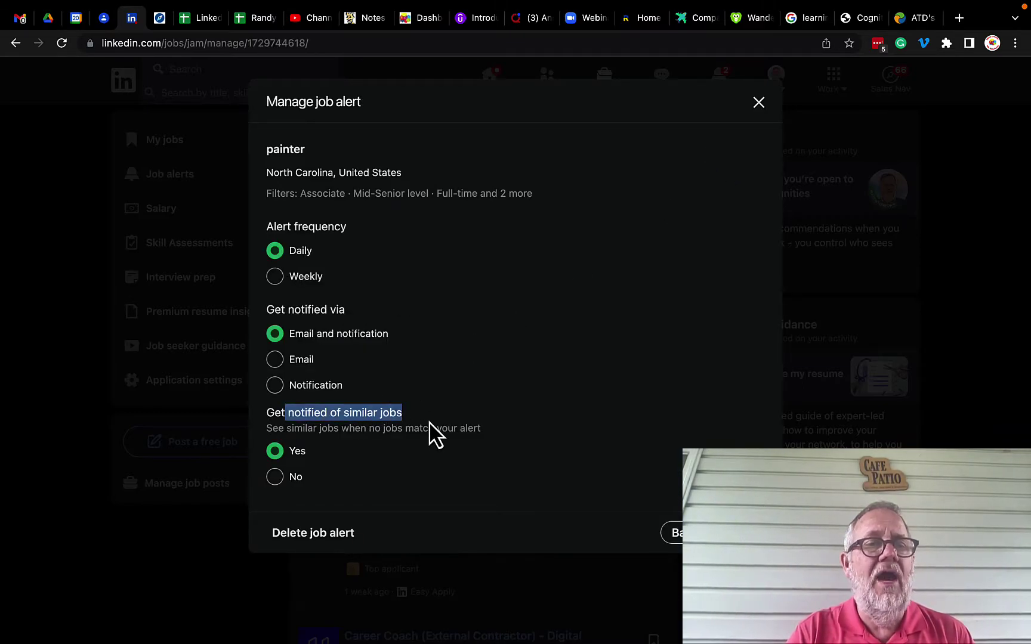
click(274, 477)
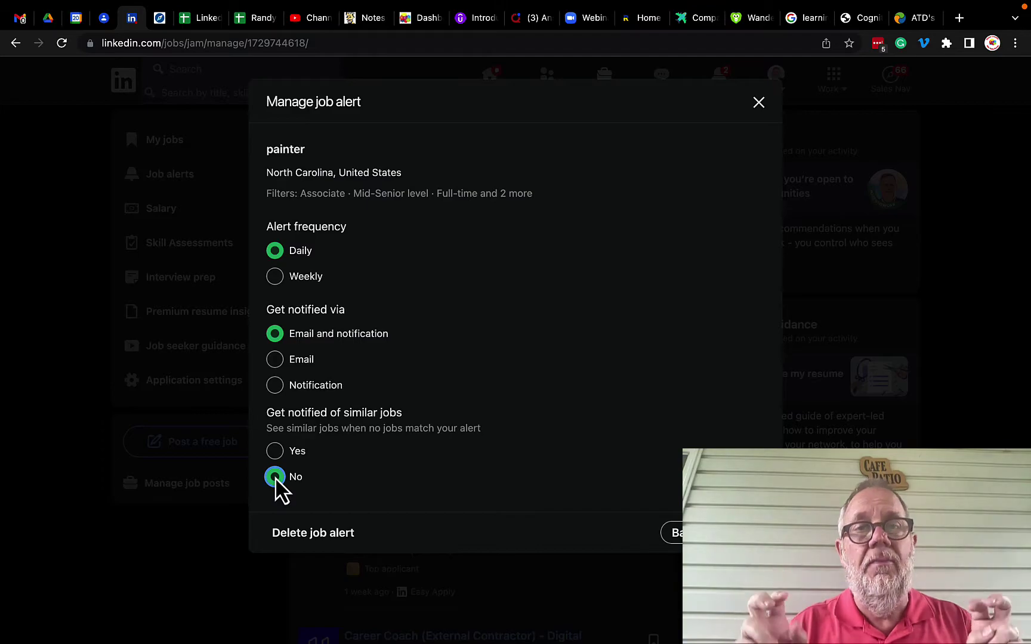
click(743, 532)
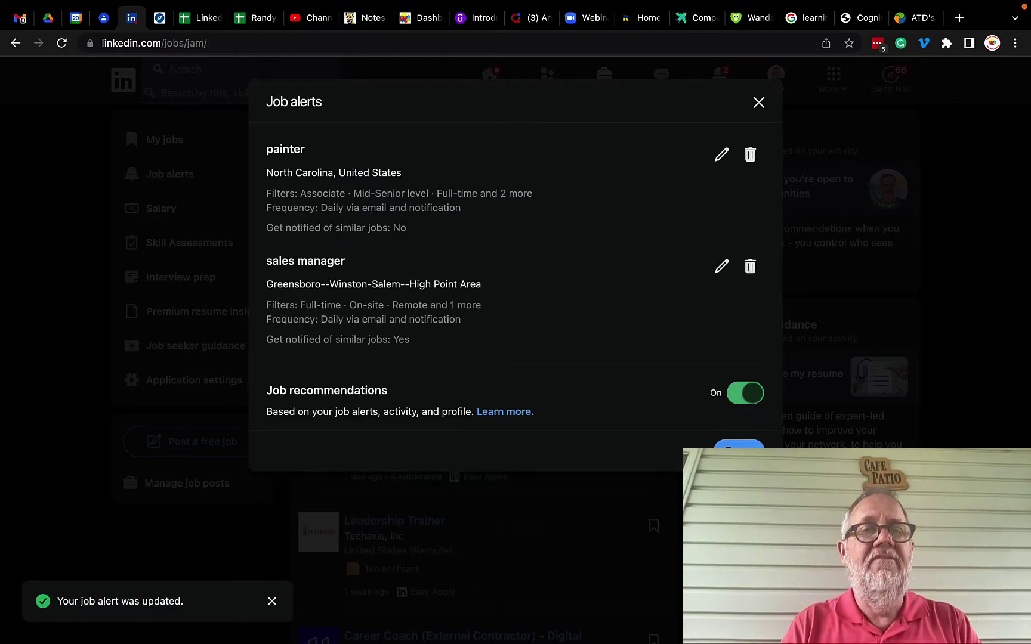
- Open the painter alert's North Carolina search results from the Job alerts list
click(287, 150)
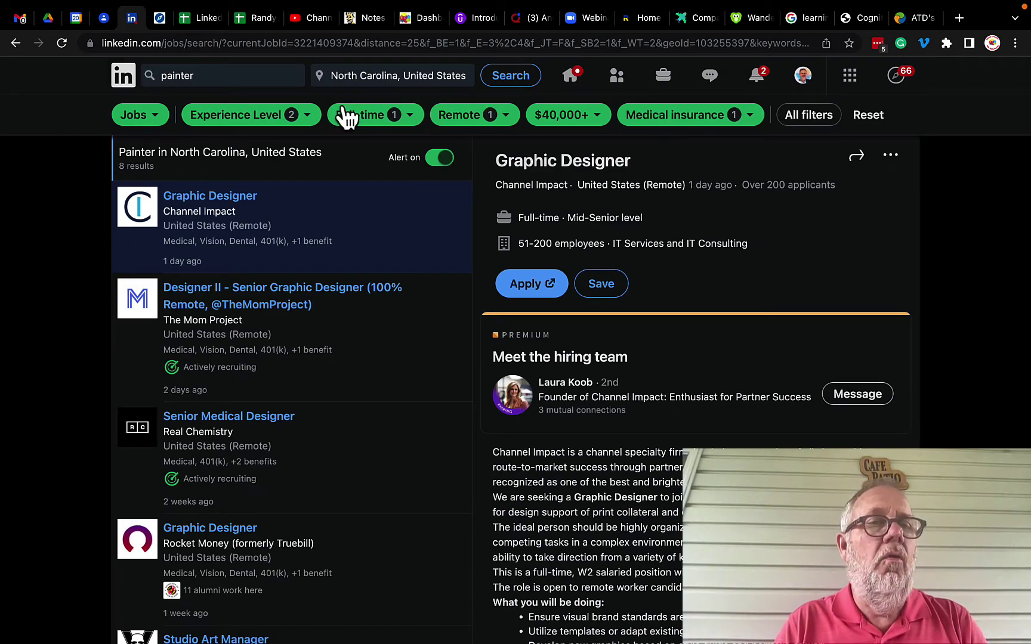
- Go to Jobs and open the Job alerts list to check the painter alert
click(652, 85)
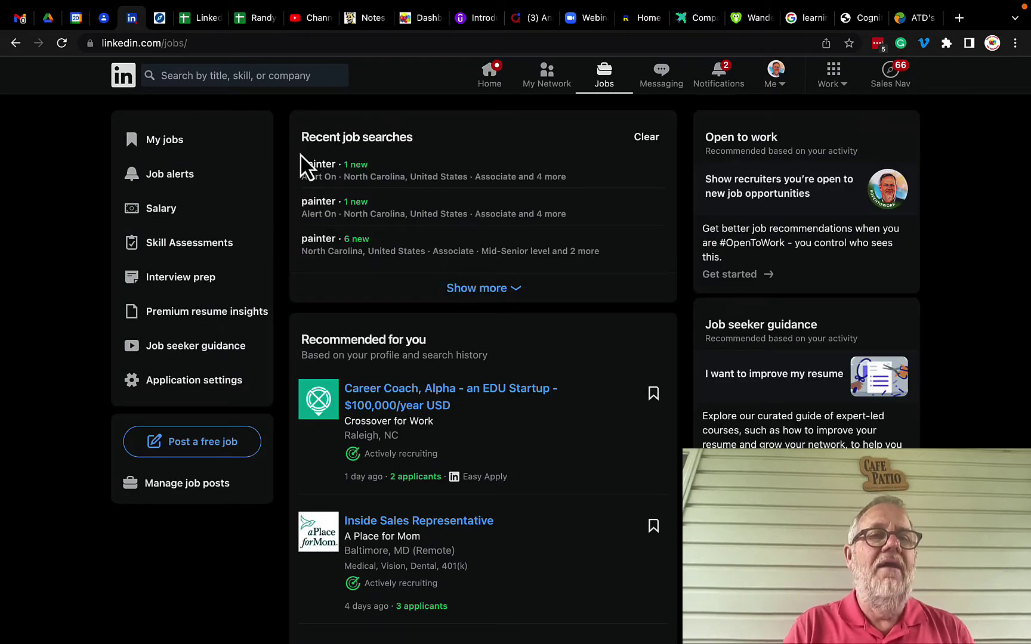
click(198, 175)
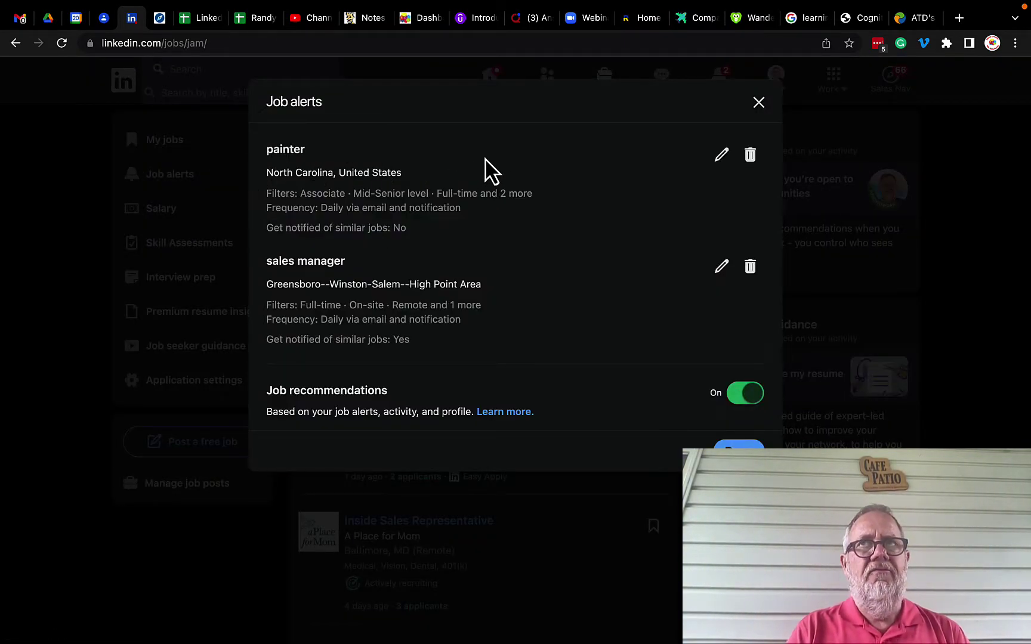